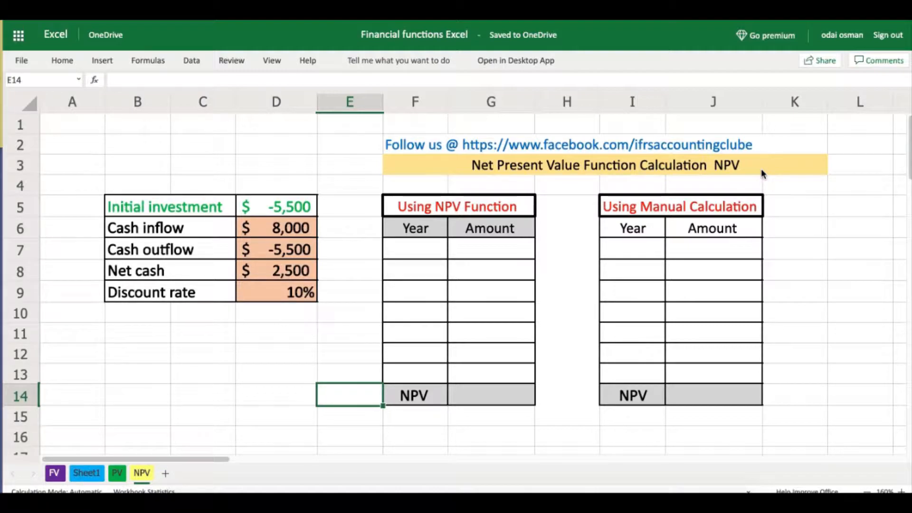
Review the initial investment, cash inflow, cash outflow and net cash entries in the assumptions table
left_click(825, 301)
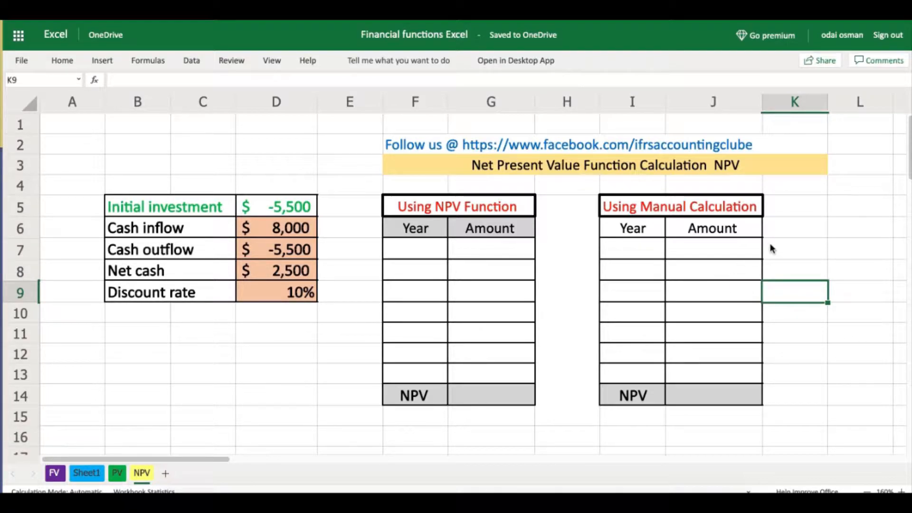
left_click(179, 210)
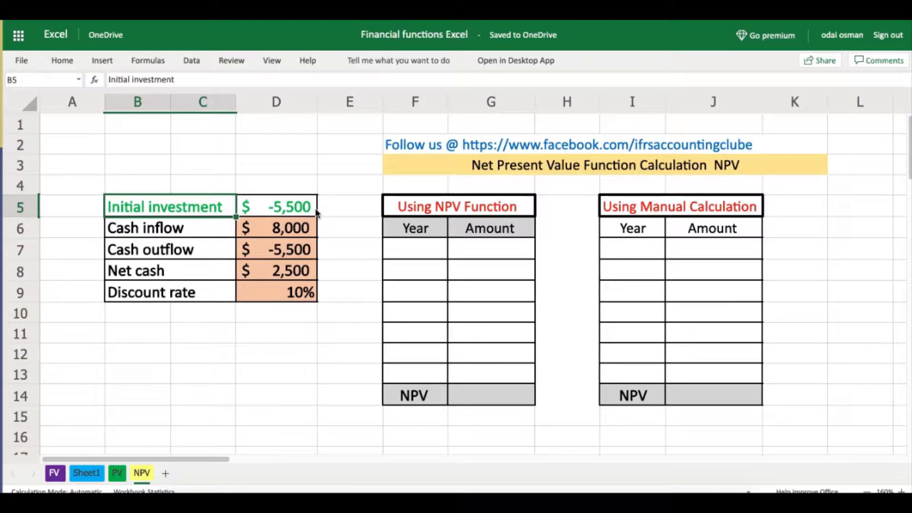
left_click(196, 227)
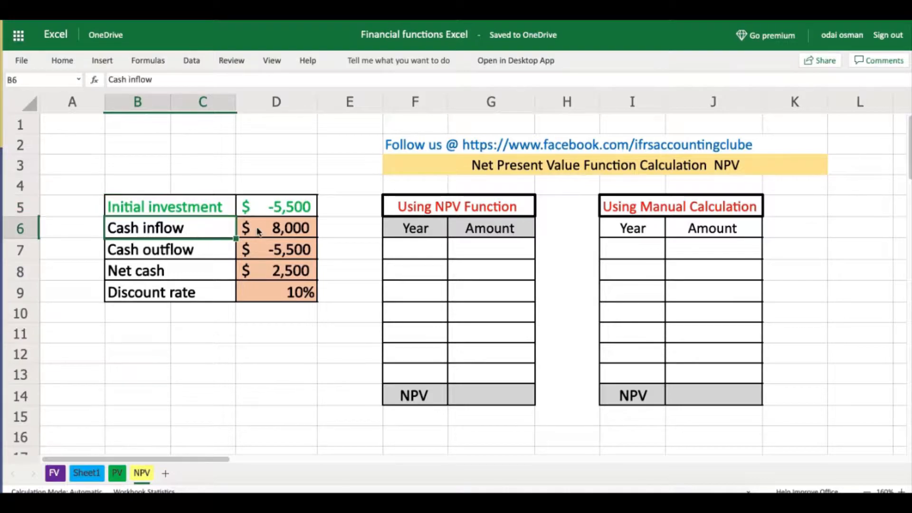
left_click(283, 231)
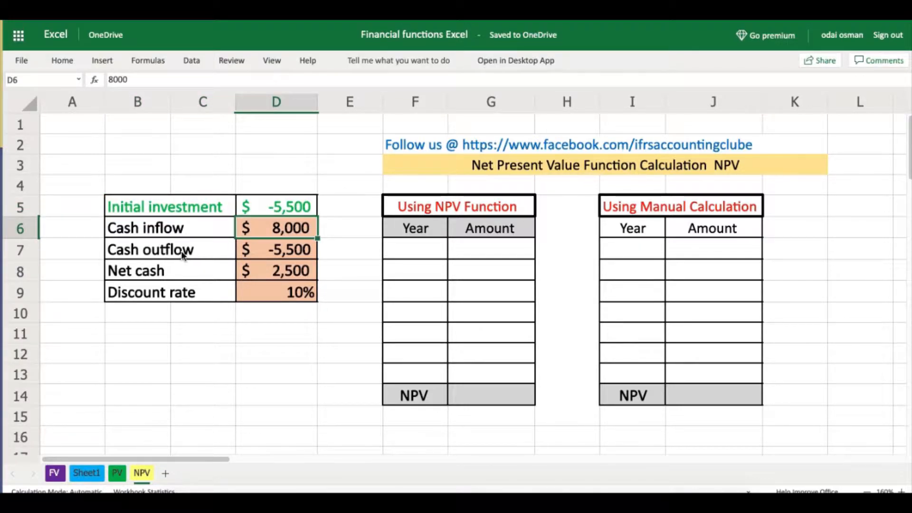
left_click(207, 256)
left_click(280, 252)
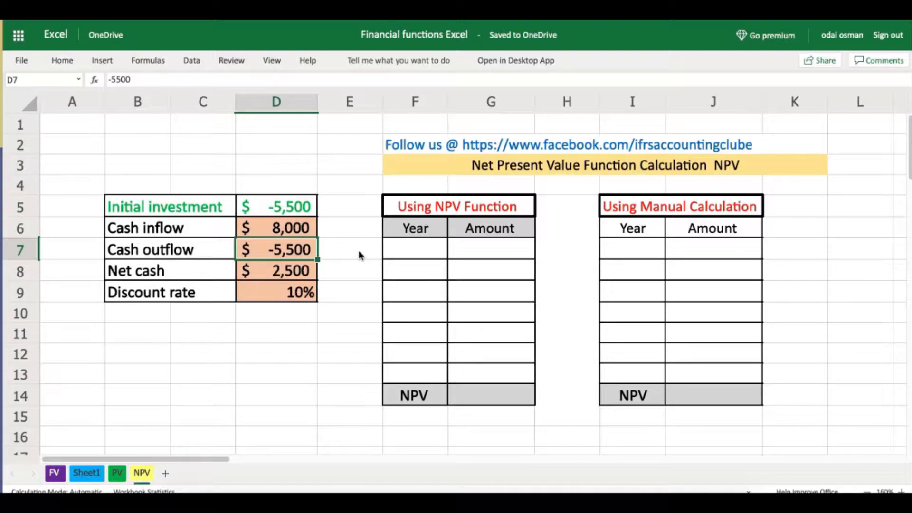
left_click(291, 272)
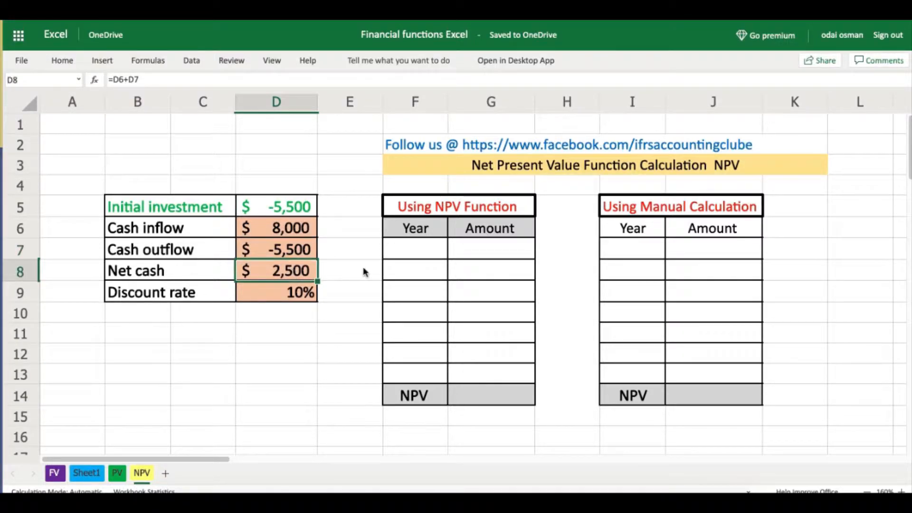
left_click(338, 317)
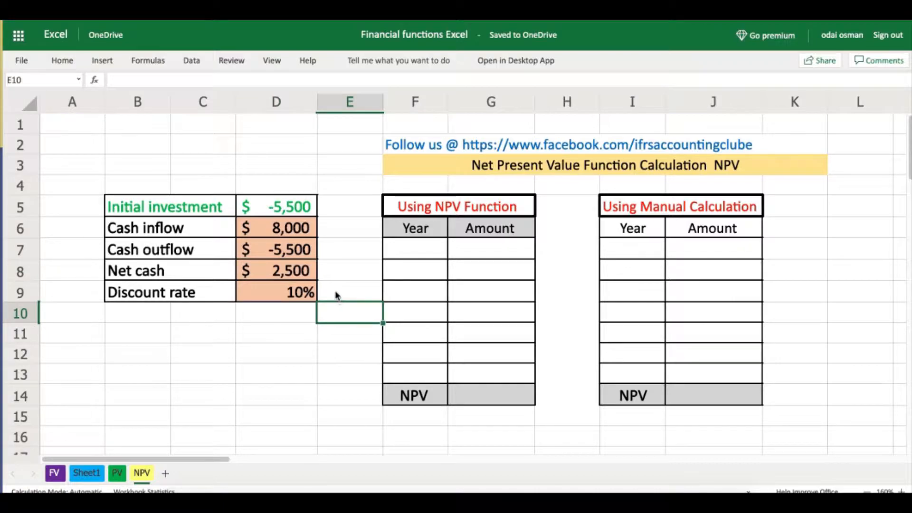
Re-enter the net cash formula in D8 as cash inflow plus cash outflow, =D6+D7
left_click(295, 275)
key("Delete")
type("=")
left_click(291, 234)
type("+")
left_click(292, 250)
key("Return")
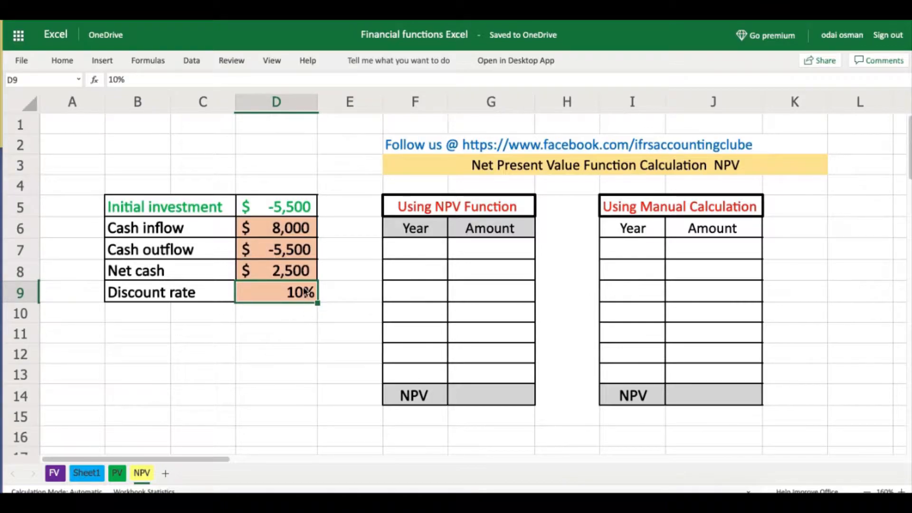
Examine the discount rate, the headings of the NPV function and manual calculation tables, and both NPV result cells
left_click(278, 310)
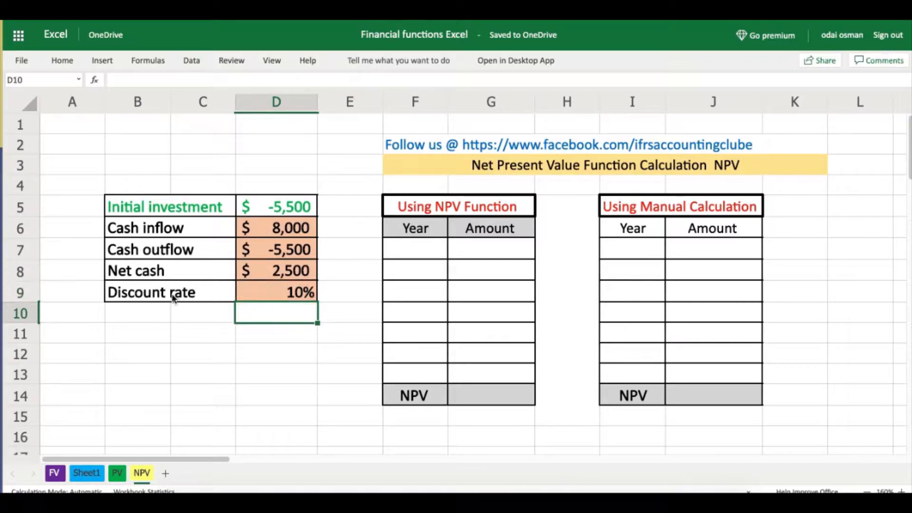
left_click(160, 297)
left_click(295, 292)
left_click(432, 216)
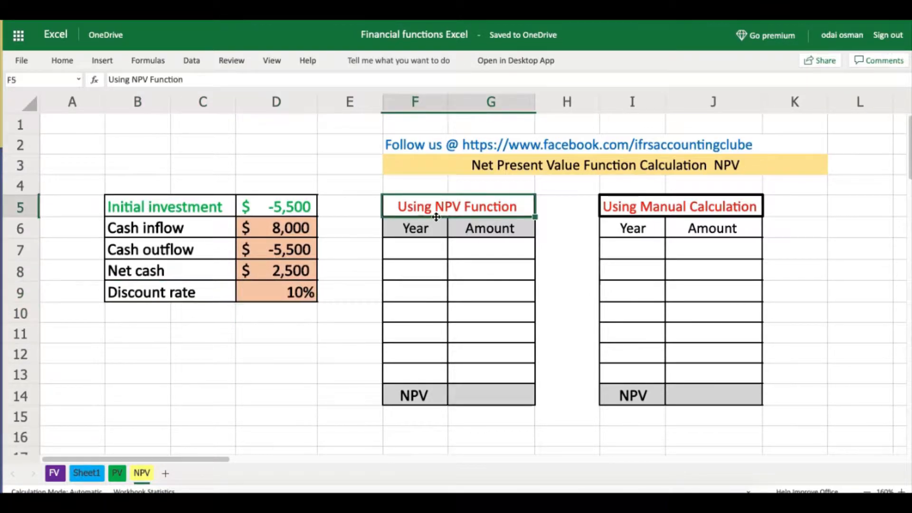
left_click(454, 240)
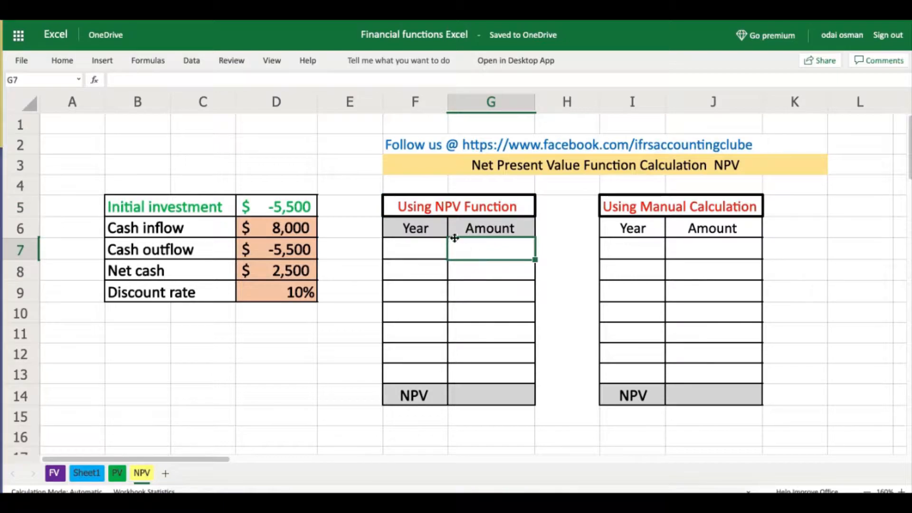
left_click(479, 213)
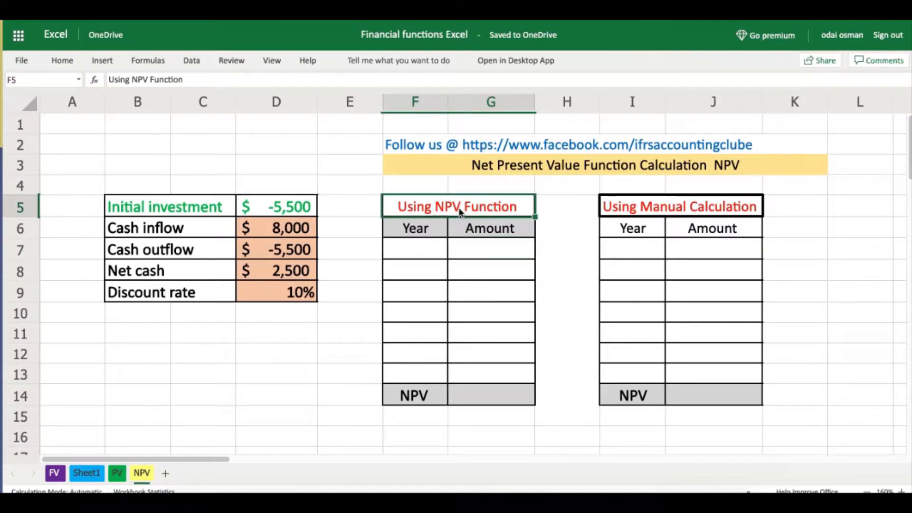
left_click(668, 214)
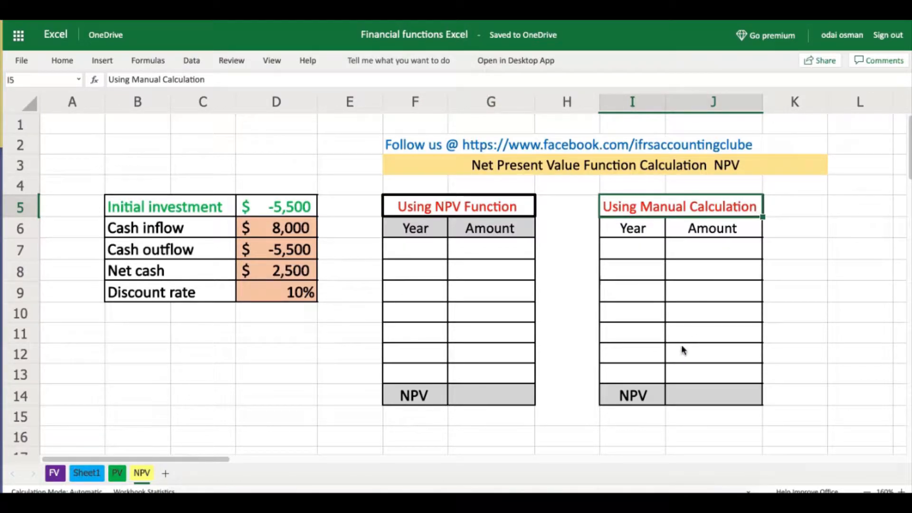
left_click(691, 395)
left_click(478, 401)
left_click(717, 399)
left_click(486, 397)
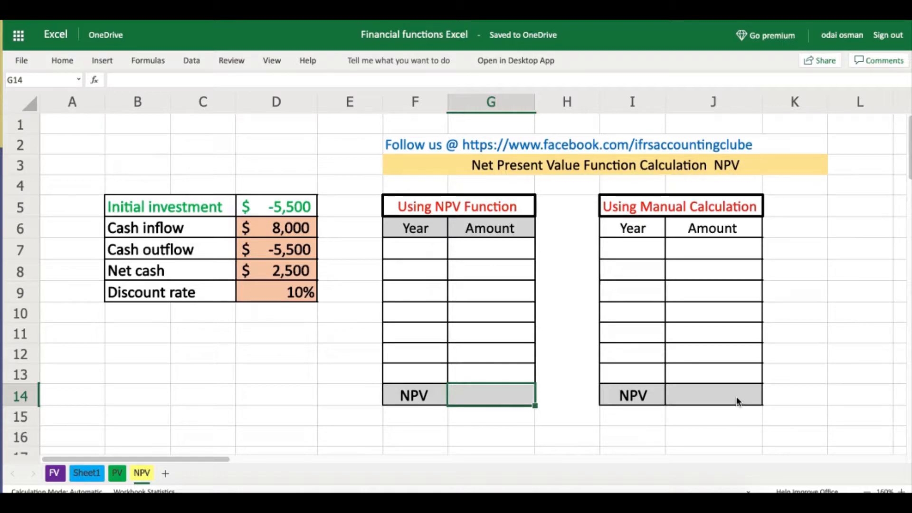
left_click(708, 400)
Fill the Year column of the NPV function table with the series 0 to 5 in F7:F12
left_click(420, 252)
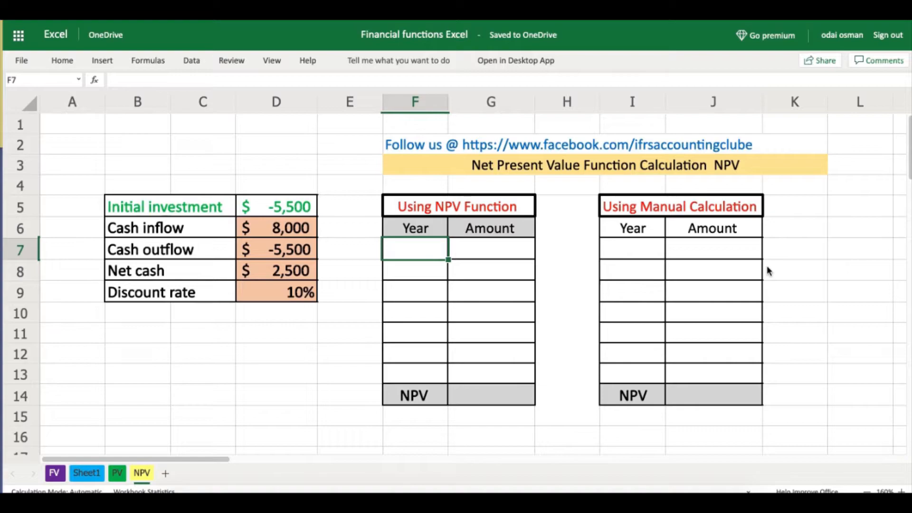
type("0")
key("Return")
type("1")
key("Return")
left_click_drag(440, 249, 449, 356)
left_click(429, 352)
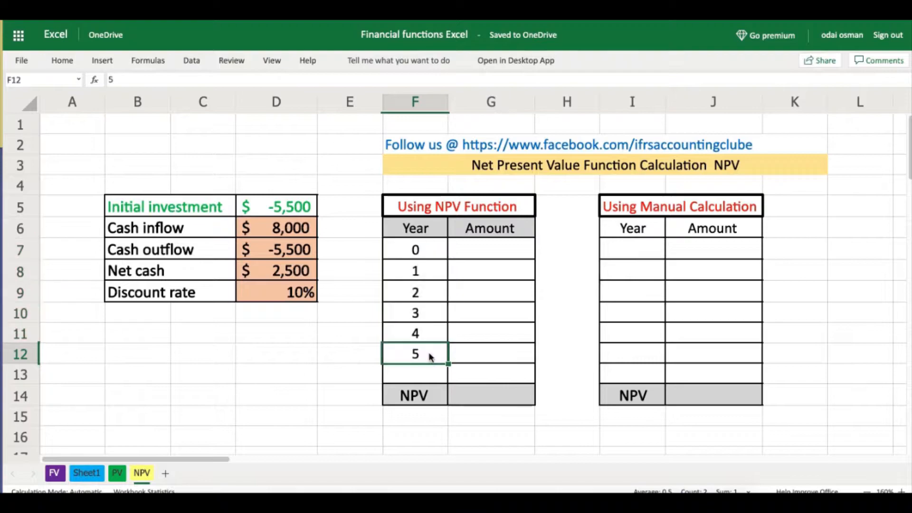
Reference the initial investment as the year 0 amount in G7 and clear the year 1 amount in G8
left_click(490, 246)
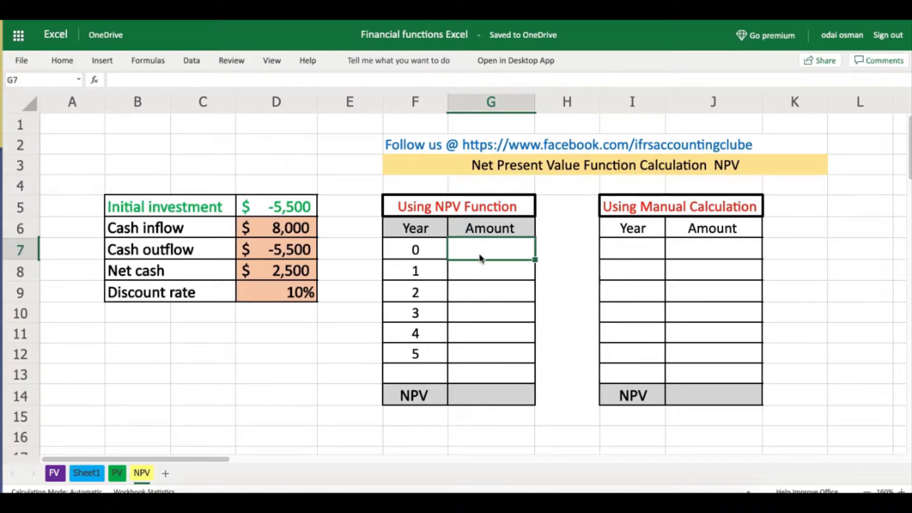
type("=")
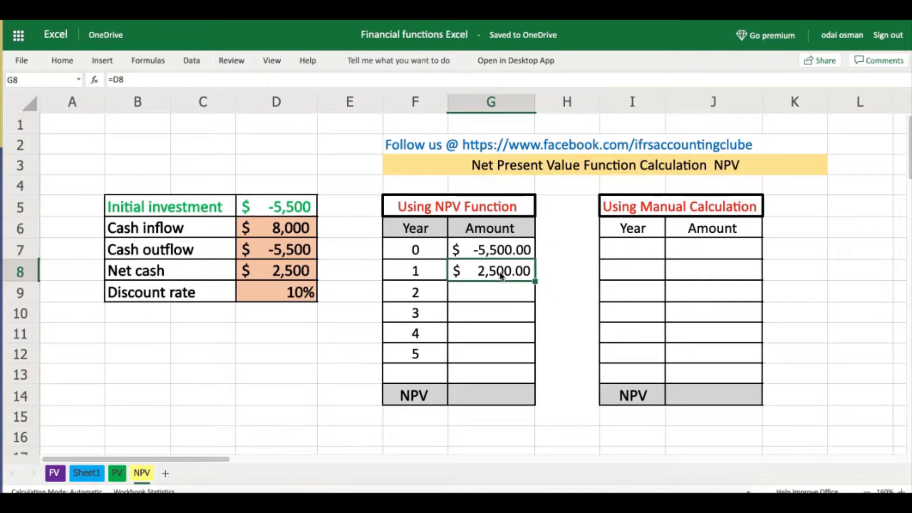
key("Delete")
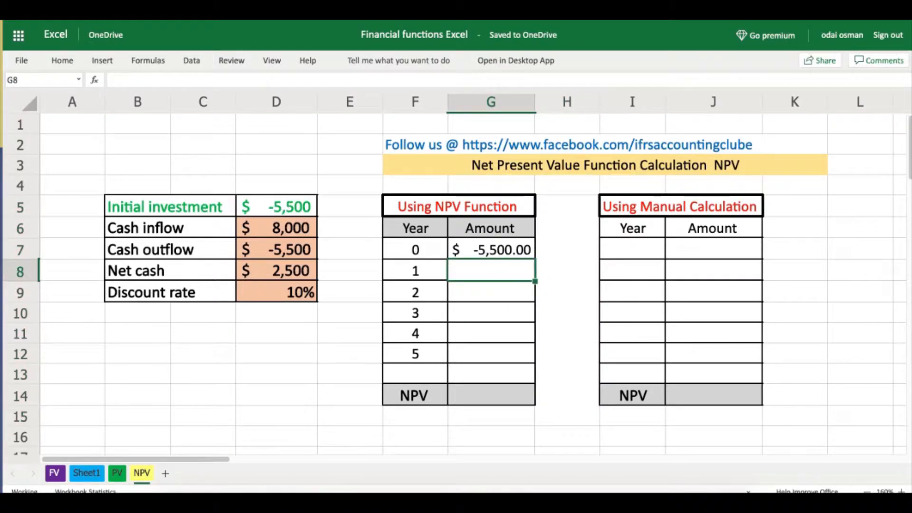
Link the year 1 amount in G8 to the net cash with the formula =D8
left_click(492, 318)
left_click(485, 267)
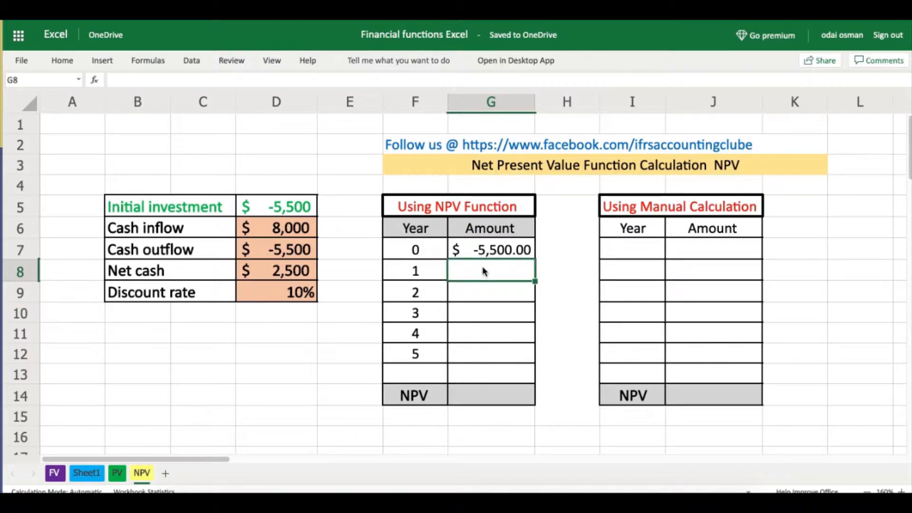
left_click(469, 355)
left_click(481, 276)
left_click(286, 272)
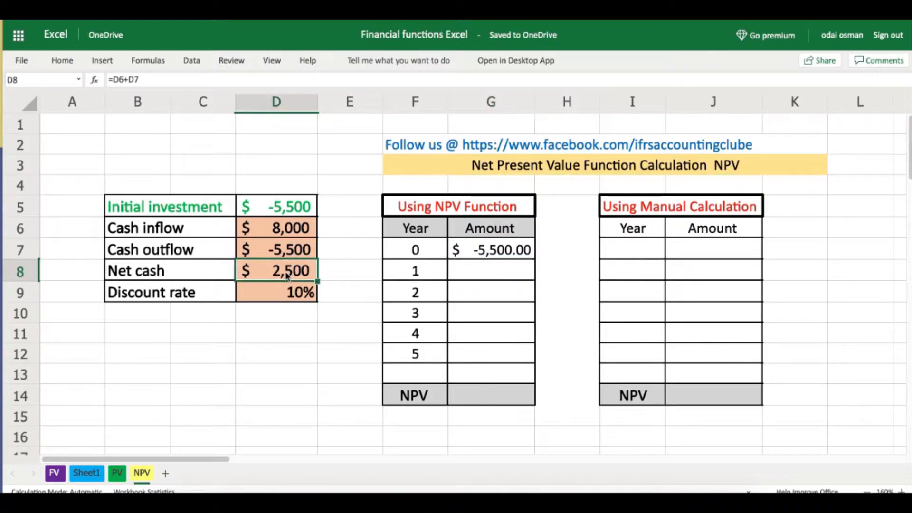
left_click(504, 268)
type("=")
left_click(284, 273)
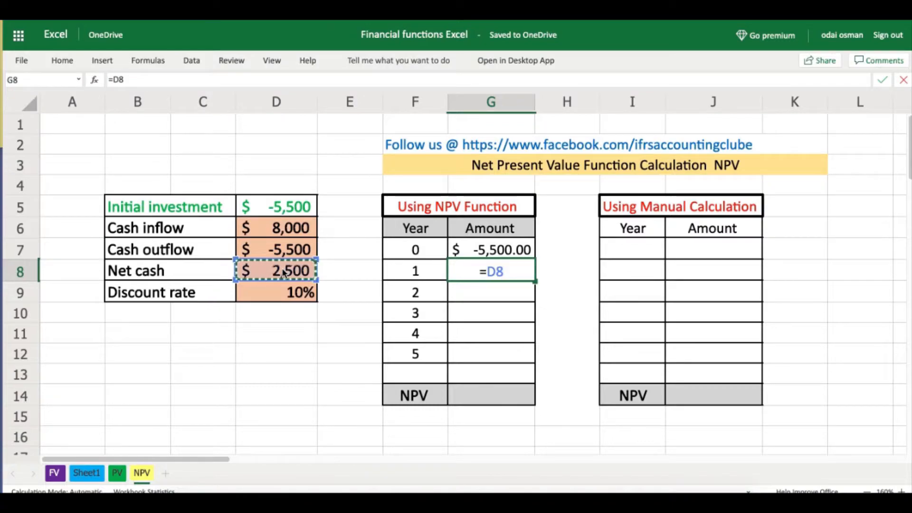
key("Return")
Make the year 1 reference absolute as =$D$8 and fill it down through year 5 in G12
left_click(503, 277)
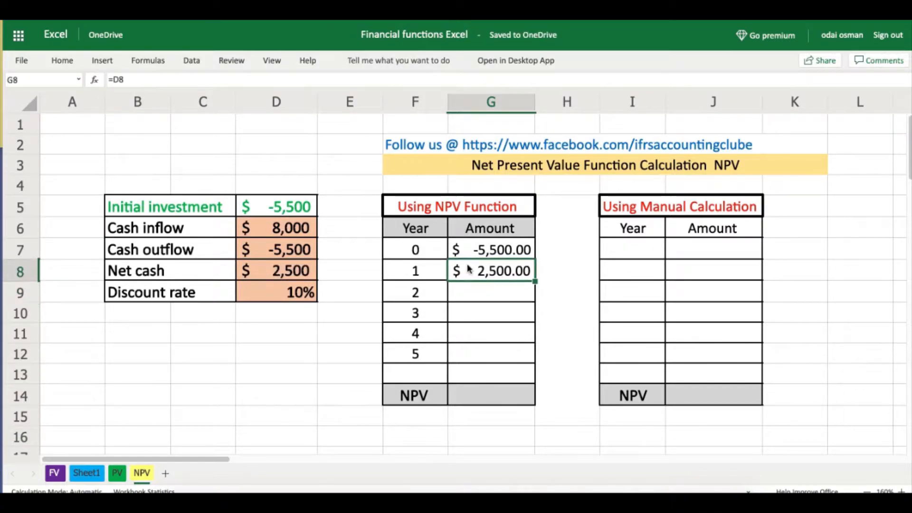
left_click(117, 81)
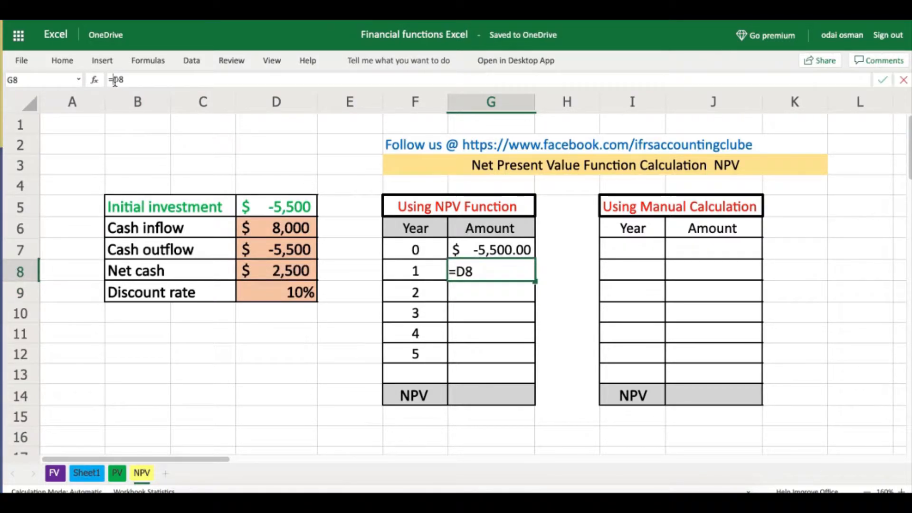
type("$D$")
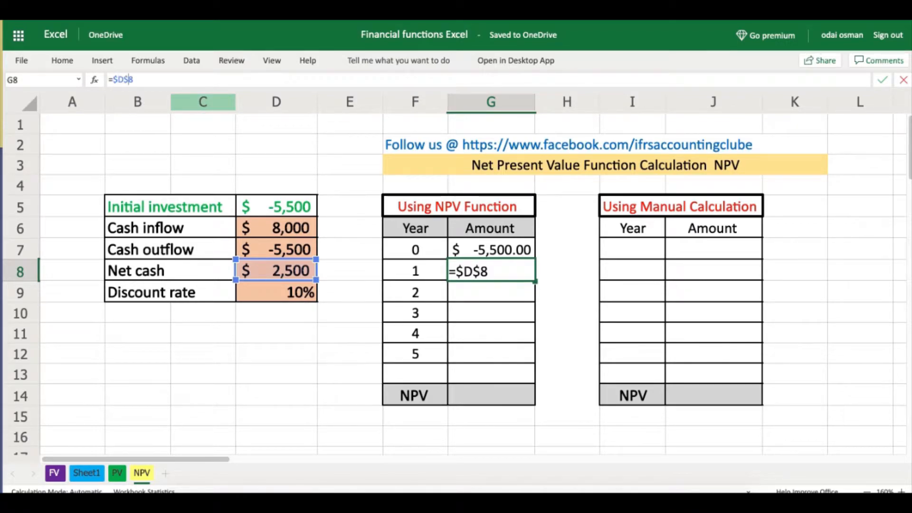
key("Return")
left_click(507, 272)
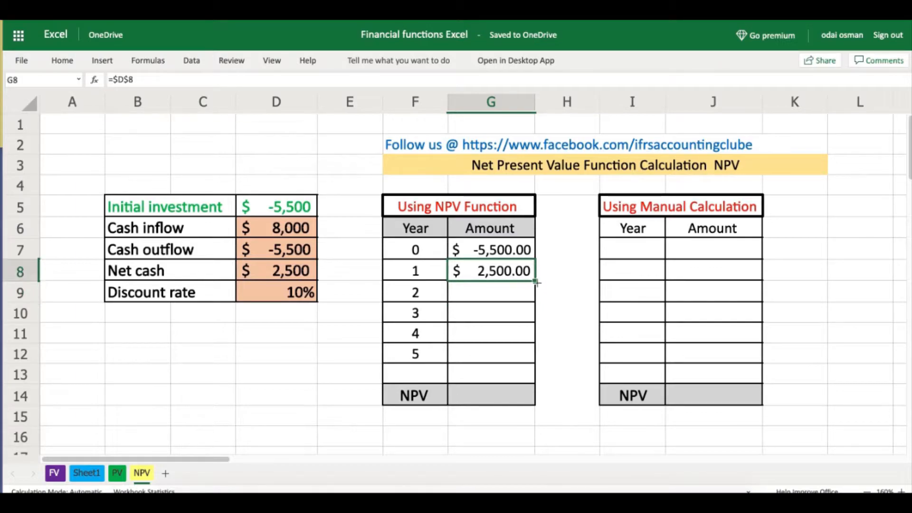
left_click_drag(534, 281, 527, 353)
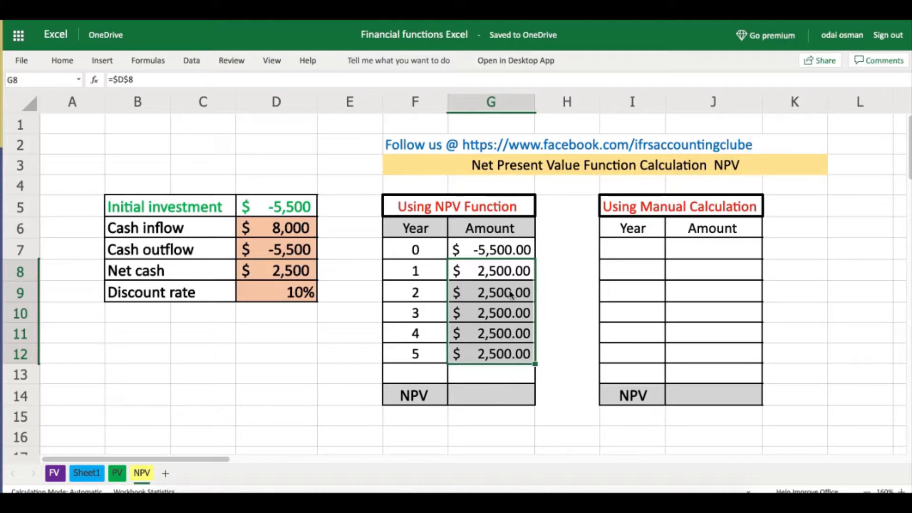
left_click(496, 295)
Calculate the net present value in G14 of the NPV function table with the formula =NPV(D9;G8:G12)+G7
left_click(451, 399)
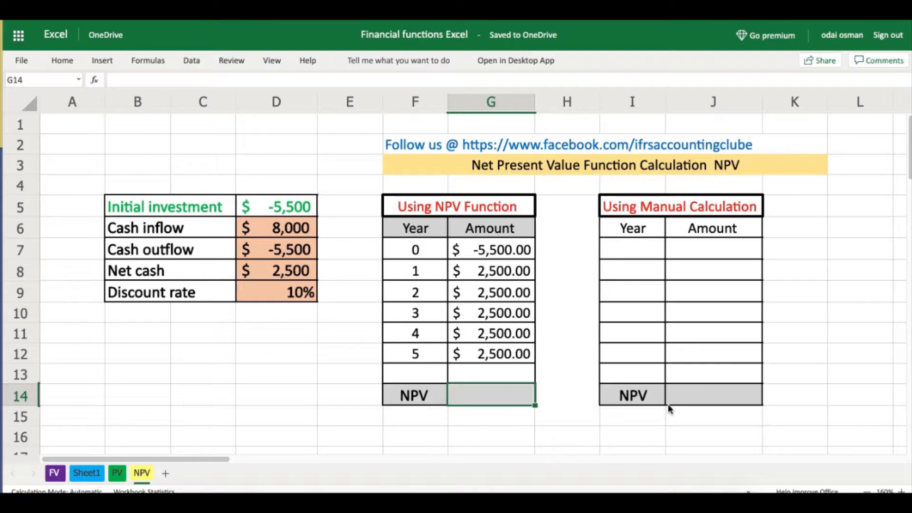
type("=")
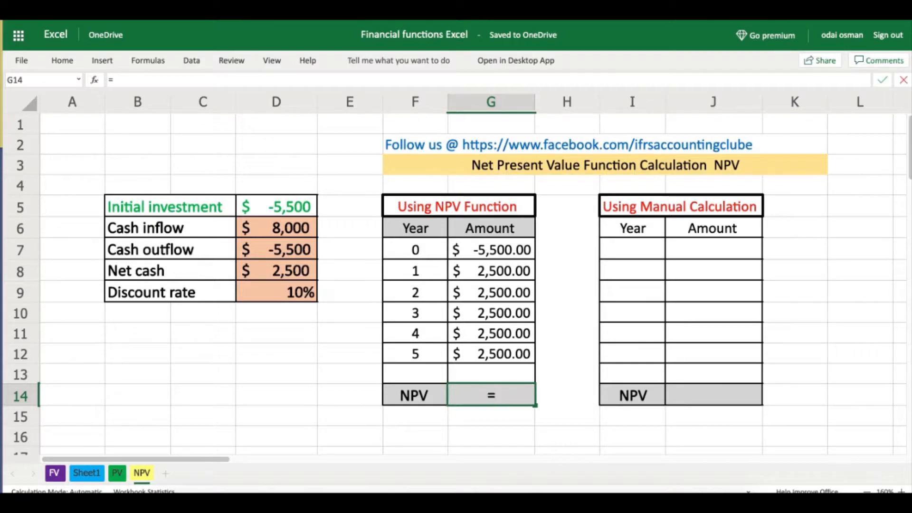
type("npv")
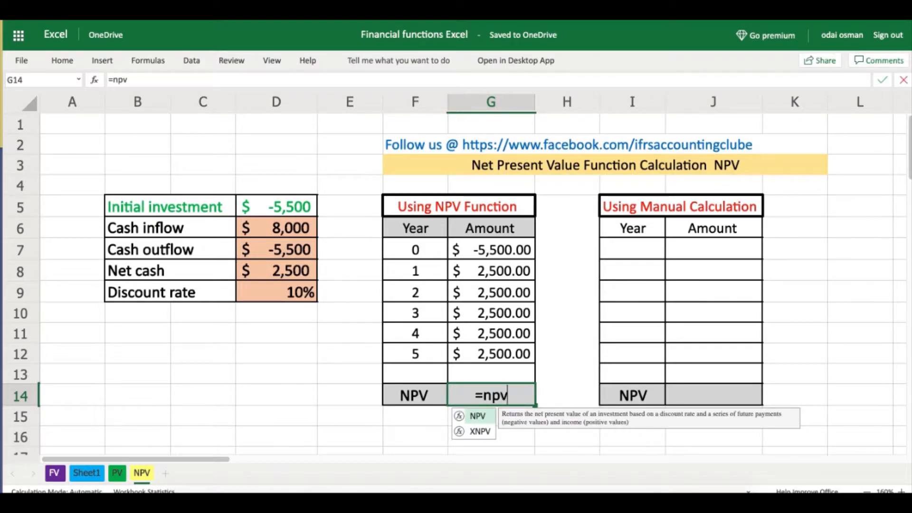
double_click(477, 416)
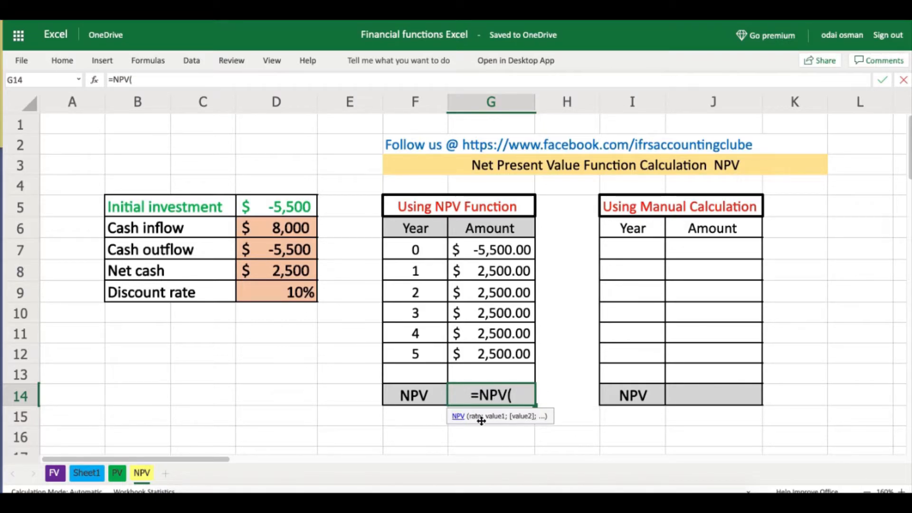
left_click(292, 299)
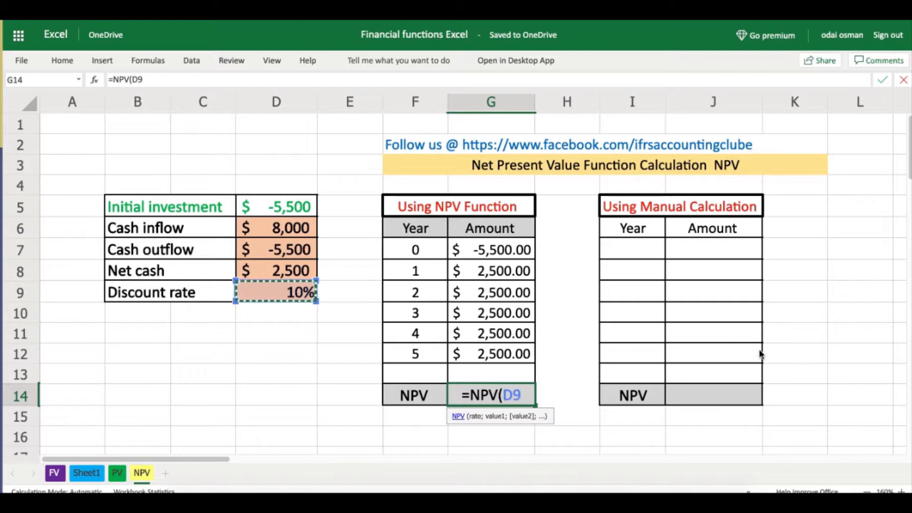
type(";")
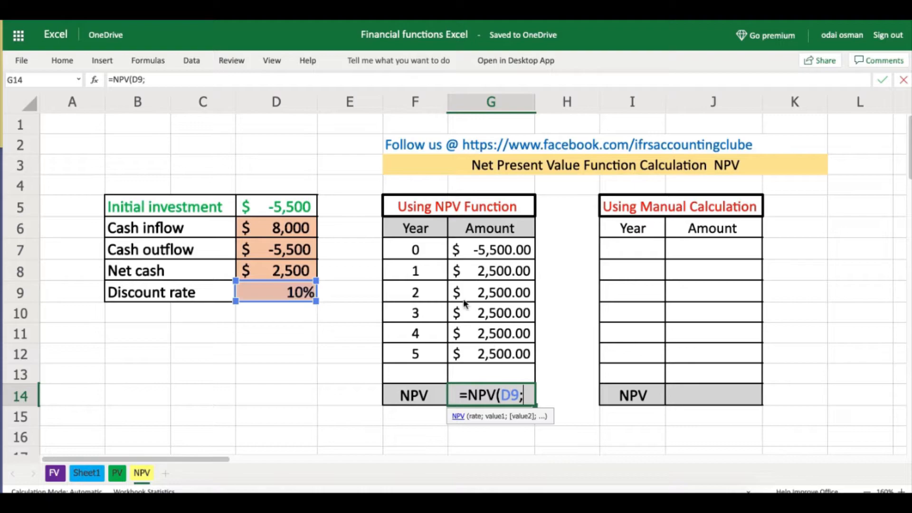
left_click_drag(481, 272, 485, 351)
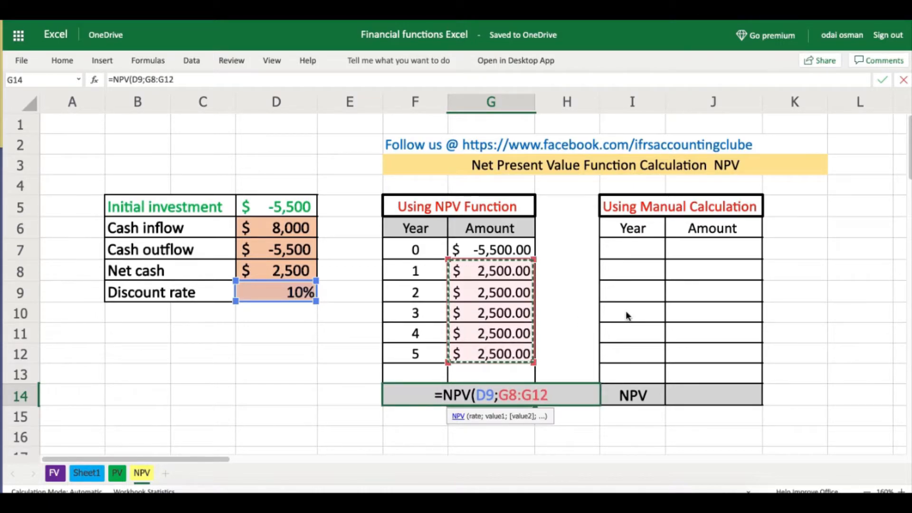
type(")")
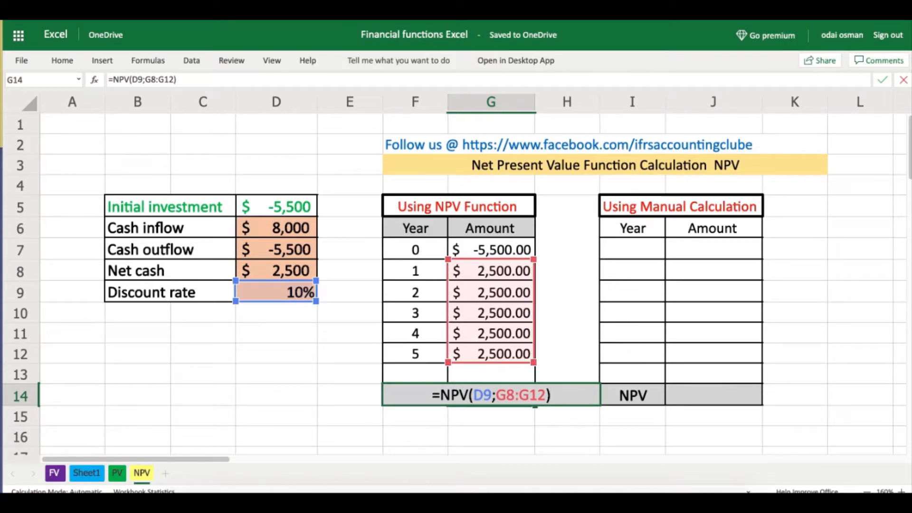
type("+")
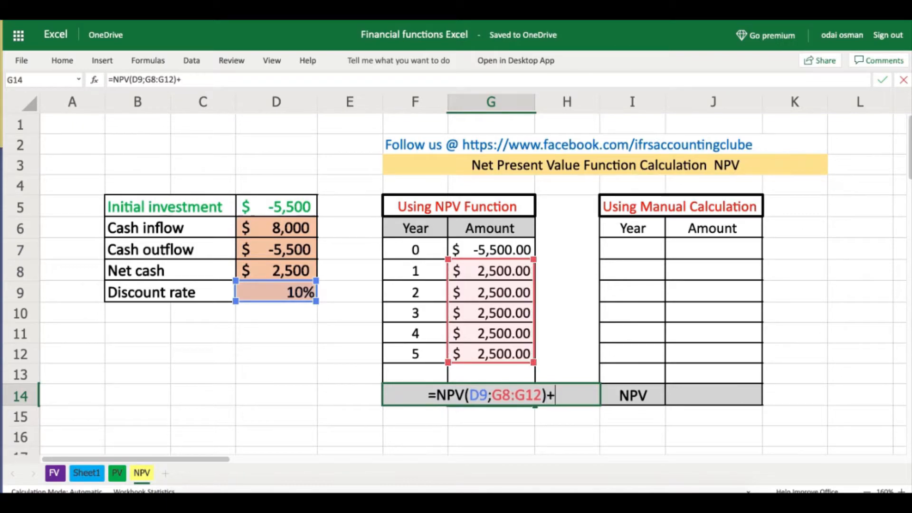
left_click(486, 251)
key("Return")
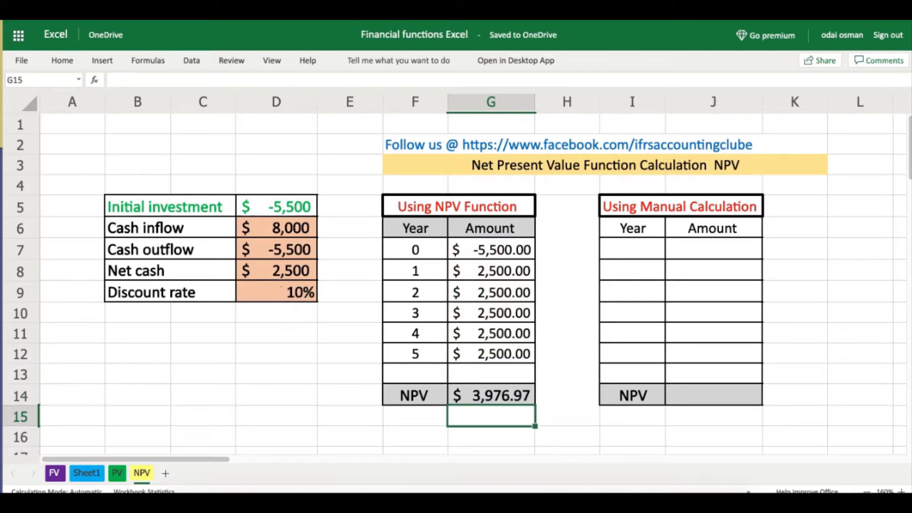
Examine the NPV result in G14 and the formula behind it
left_click(589, 420)
left_click(512, 399)
left_click(532, 432)
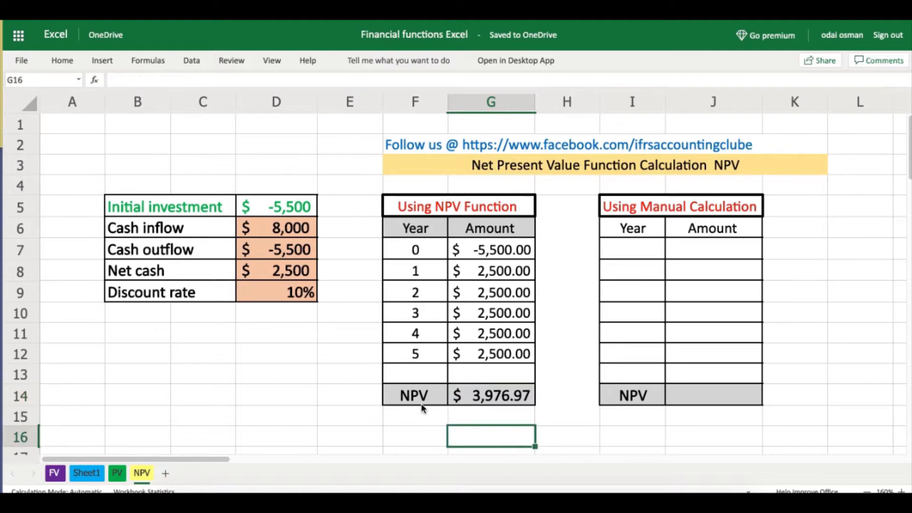
left_click(533, 411)
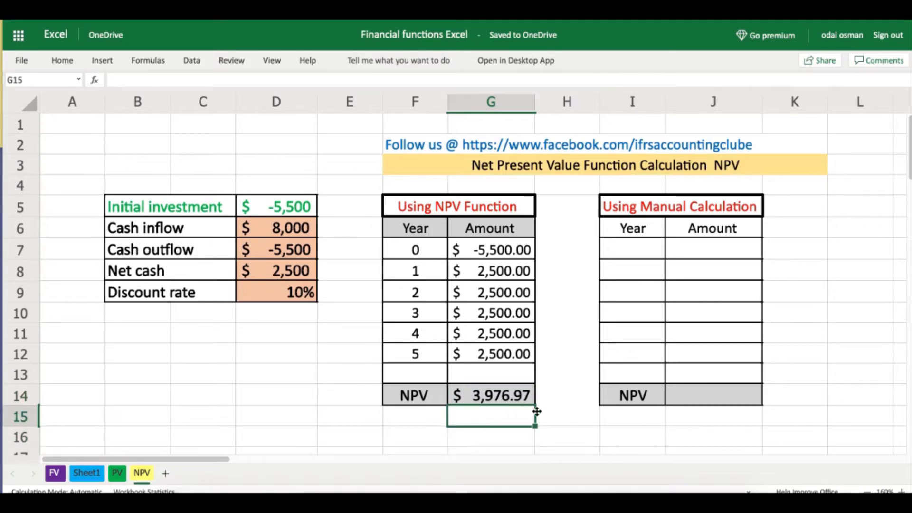
left_click(497, 402)
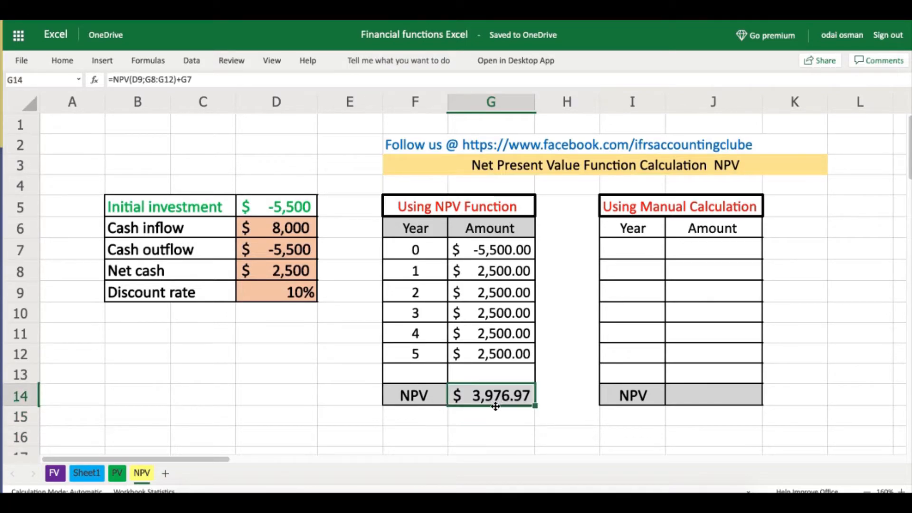
left_click(492, 416)
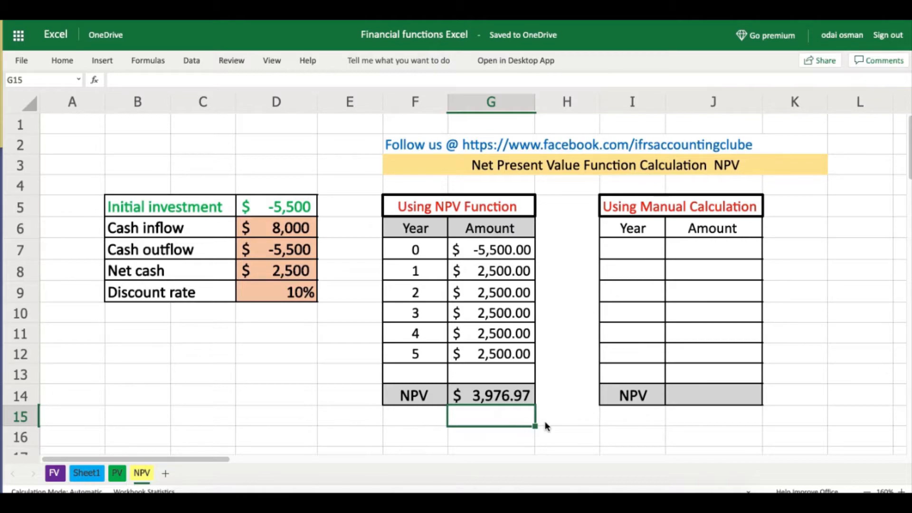
left_click(493, 411)
left_click(490, 401)
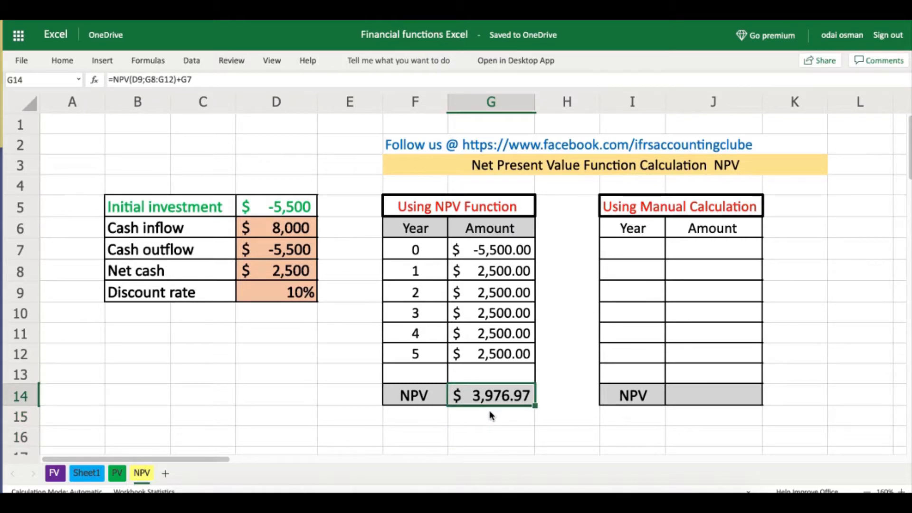
left_click(491, 413)
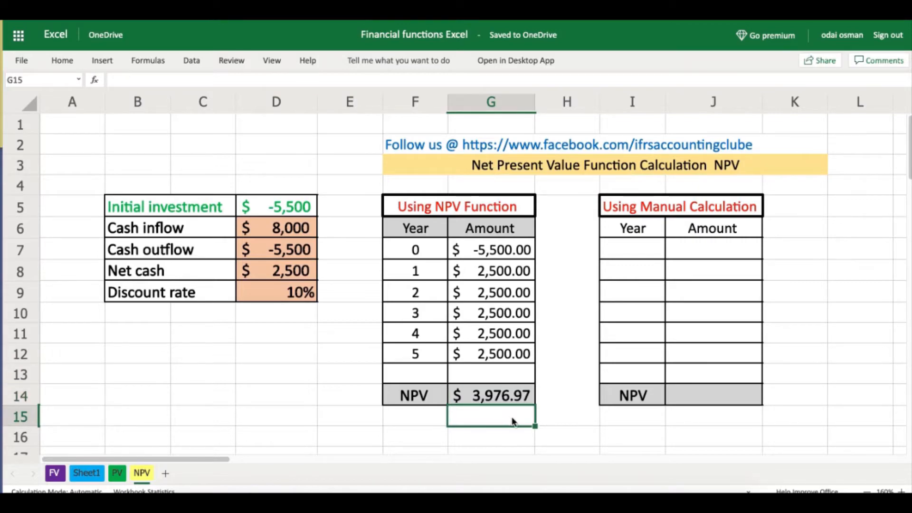
left_click(491, 401)
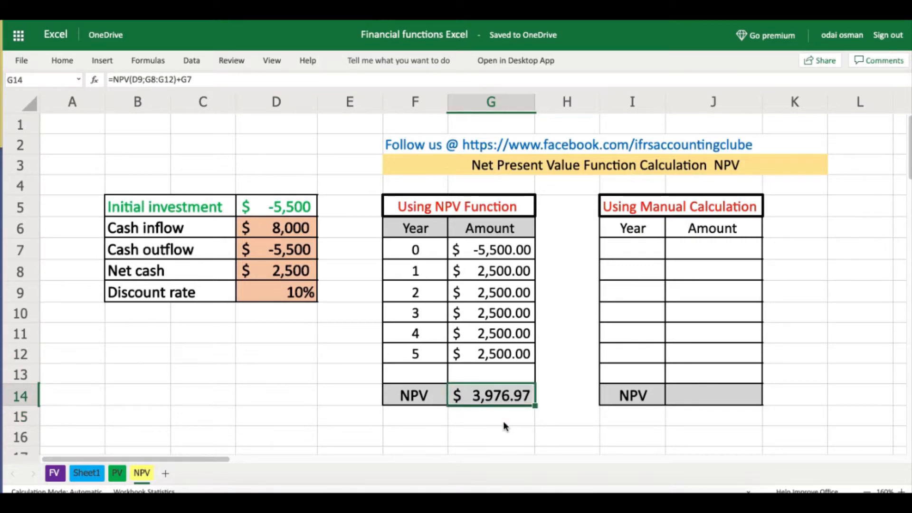
key("Return")
left_click(506, 401)
key("Return")
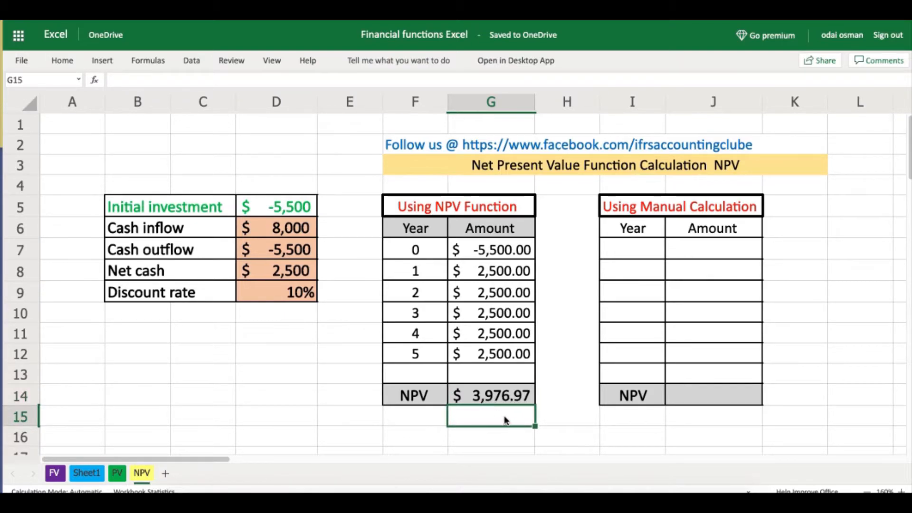
Fill the Year column of the manual calculation table with the series 0 to 5 in I7:I12
left_click(638, 252)
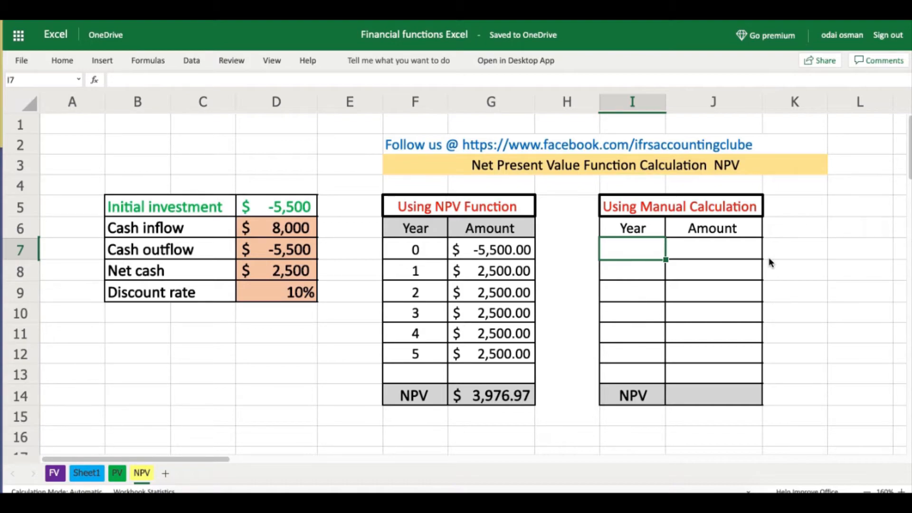
type("0")
key("Return")
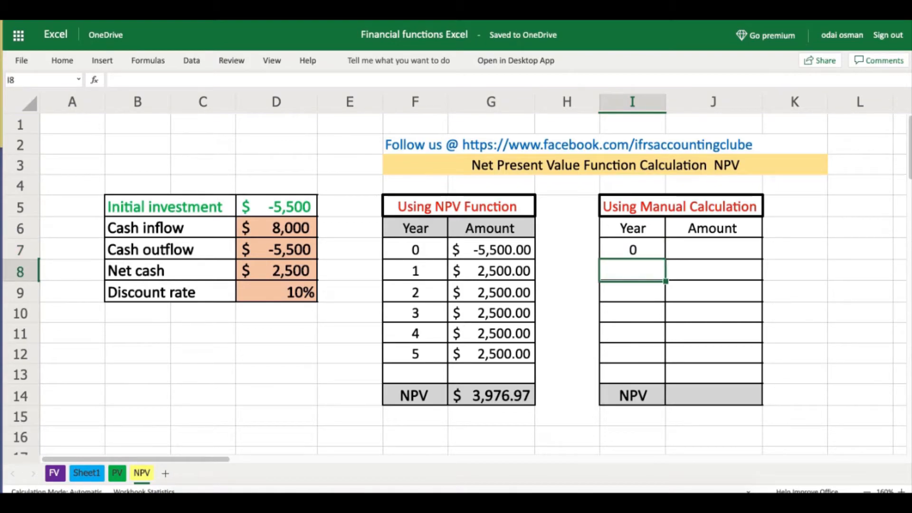
type("1")
key("Return")
left_click_drag(639, 248, 671, 357)
left_click(696, 356)
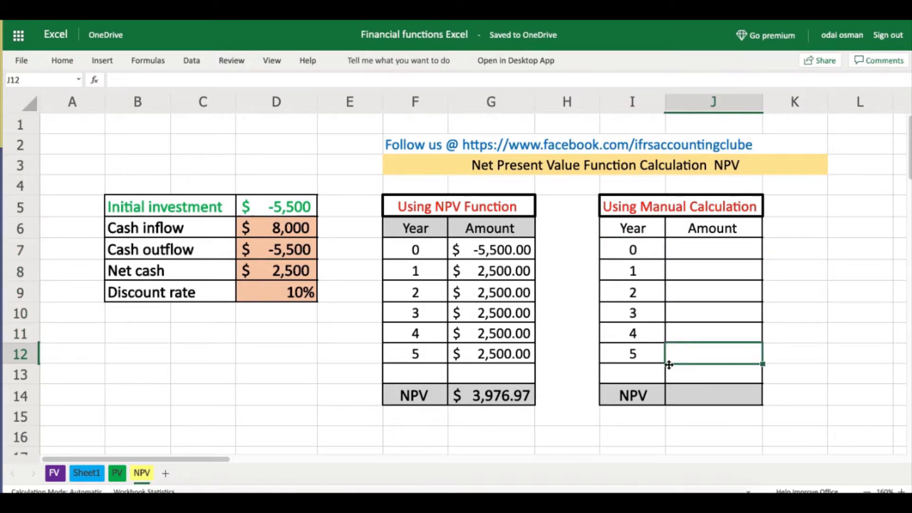
Link the year 0 amount in J7 of the manual calculation table to the initial investment in D5
left_click(725, 245)
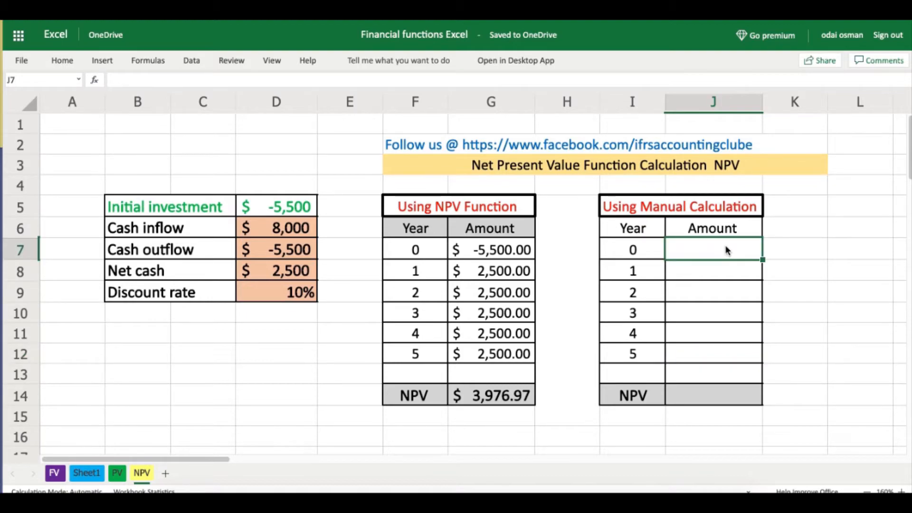
type("=")
left_click(283, 208)
key("Return")
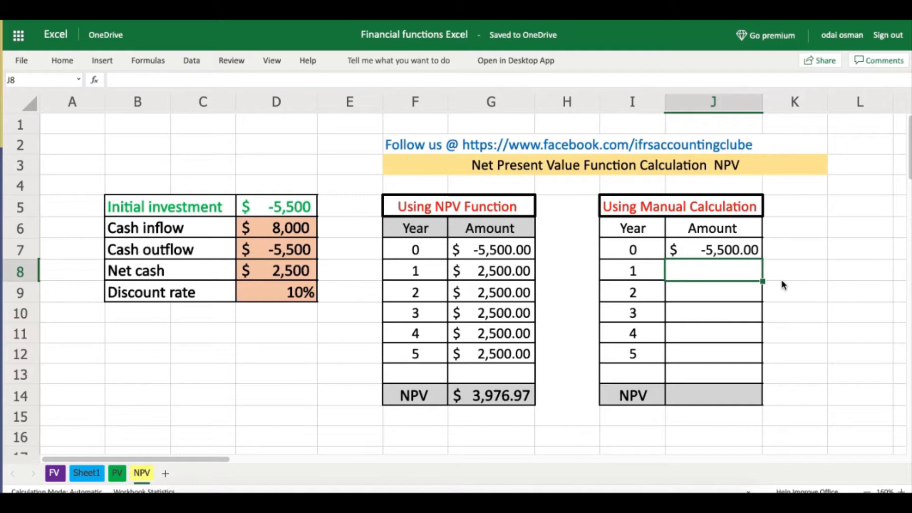
Discount the year 1 net cash in J8 with the formula =D8/1.10
type("=")
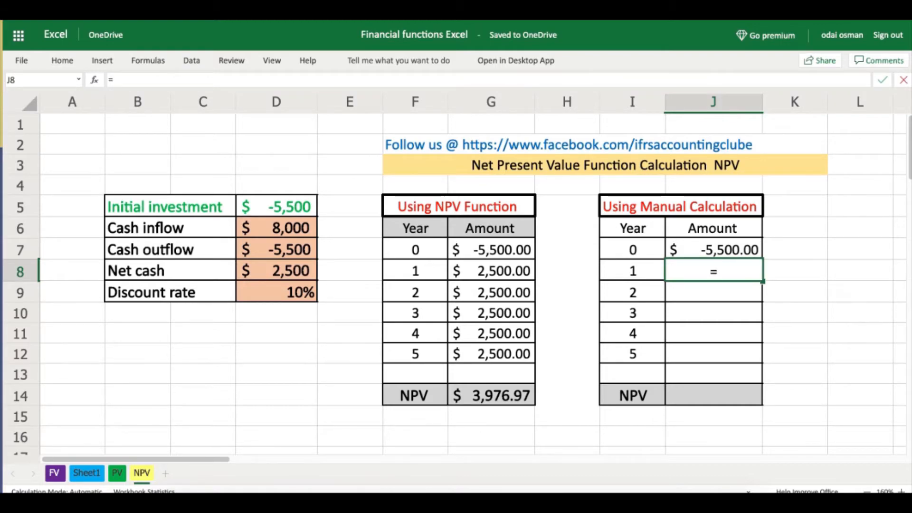
left_click(287, 270)
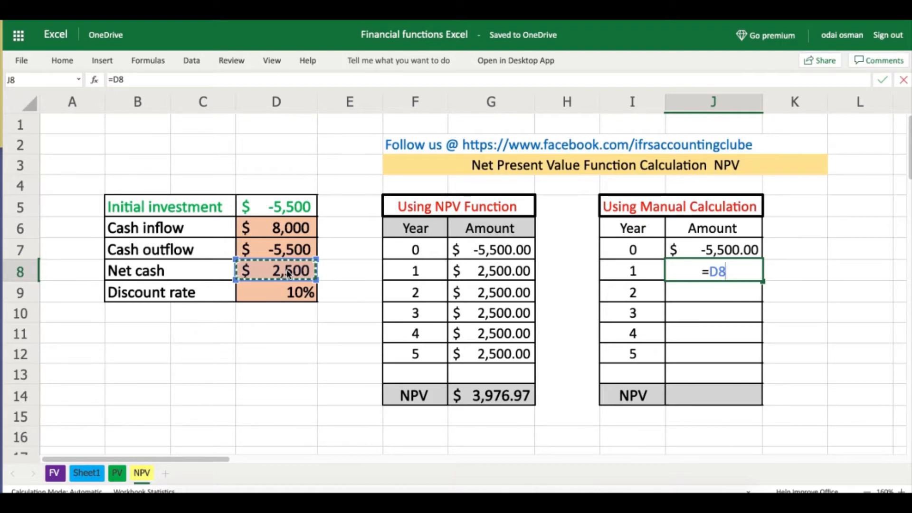
type("/1.")
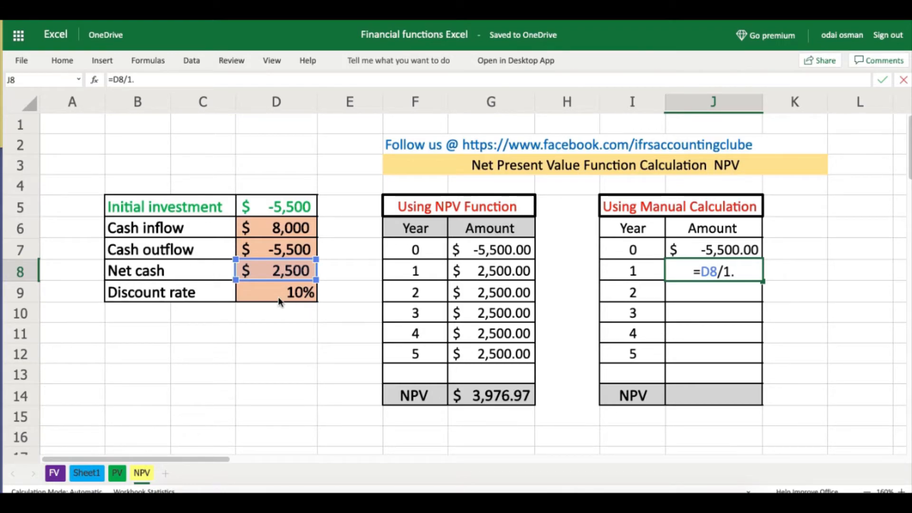
type("1")
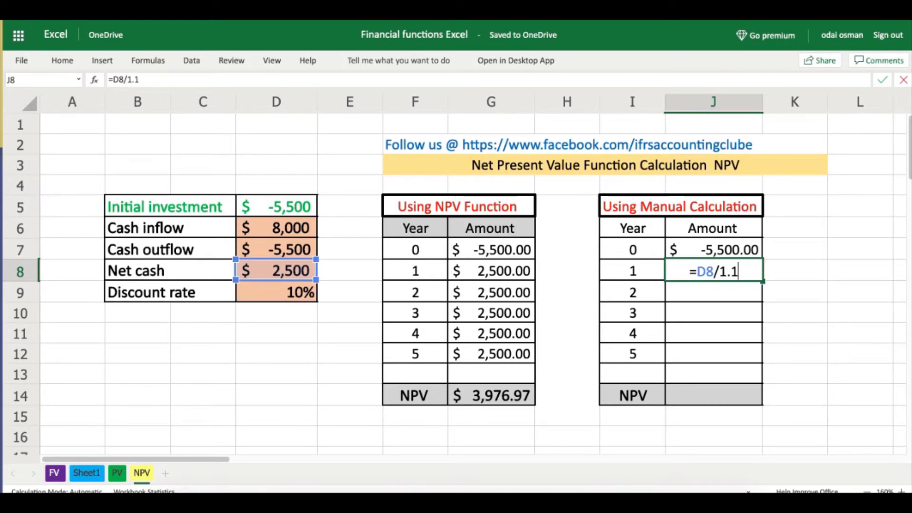
type("0")
key("Return")
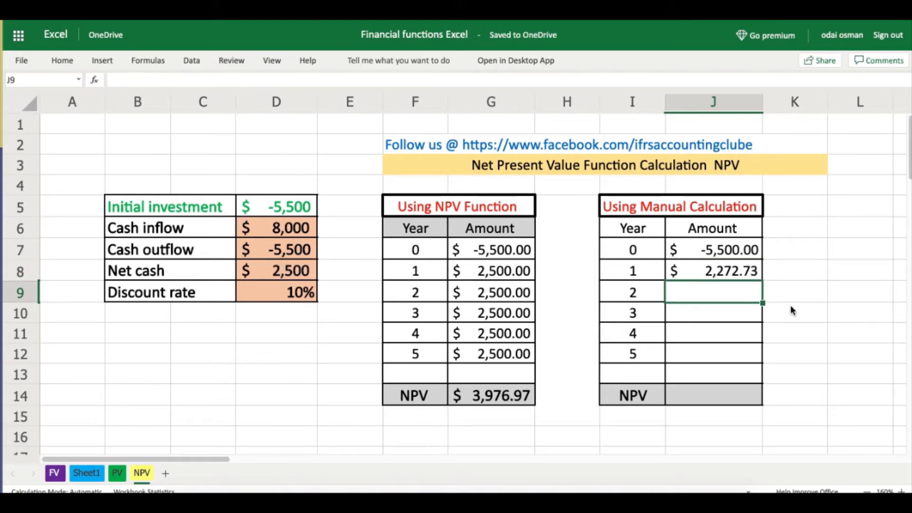
Discount the year 2 net cash in J9 with the formula =D8/1.10^2
type("=")
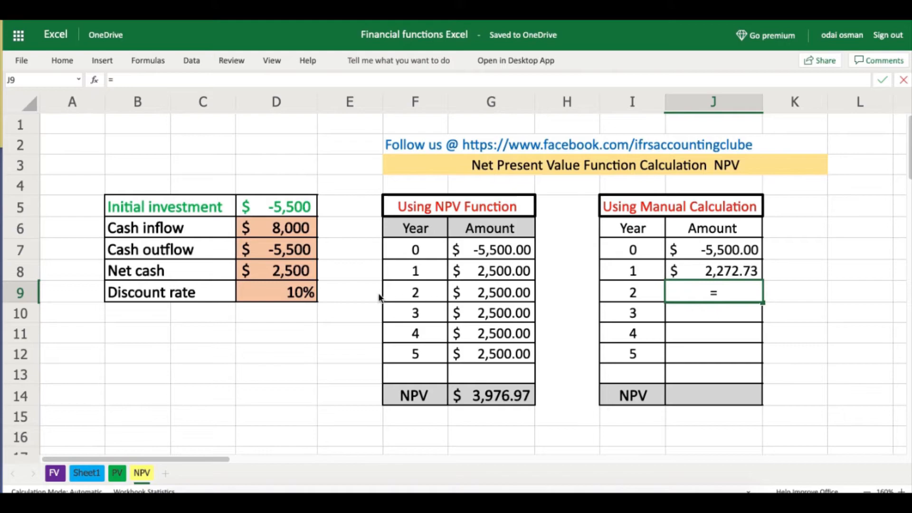
left_click(290, 274)
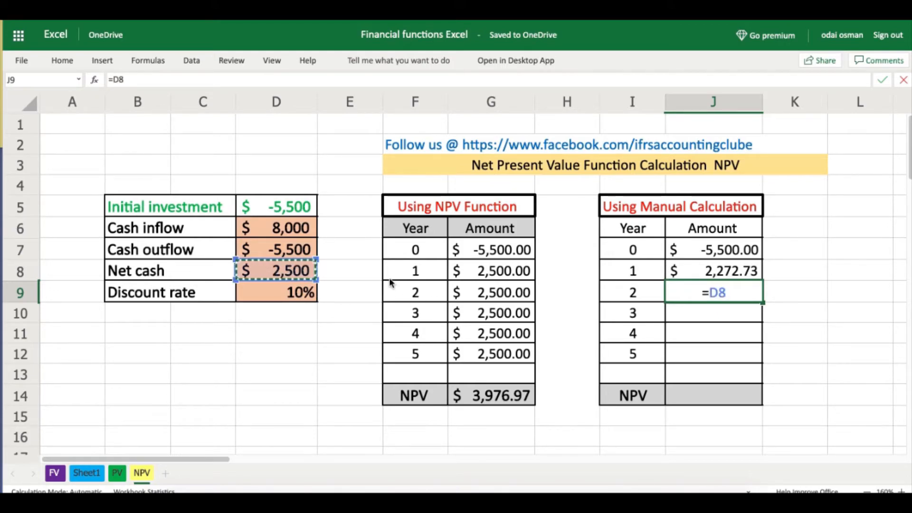
type("/1.10")
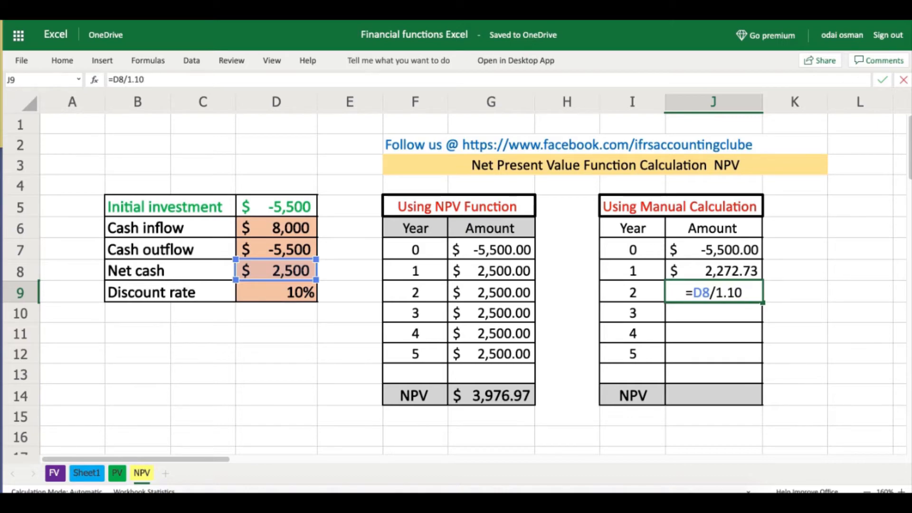
type("^")
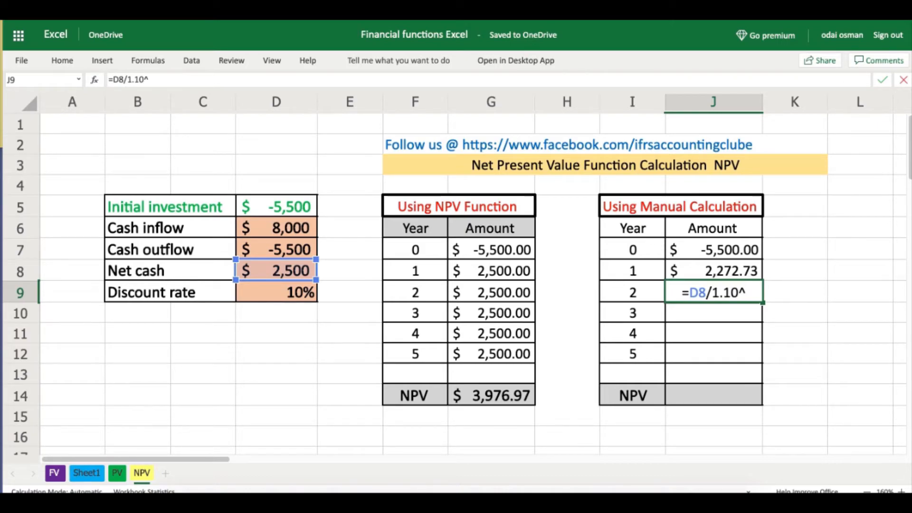
type("2")
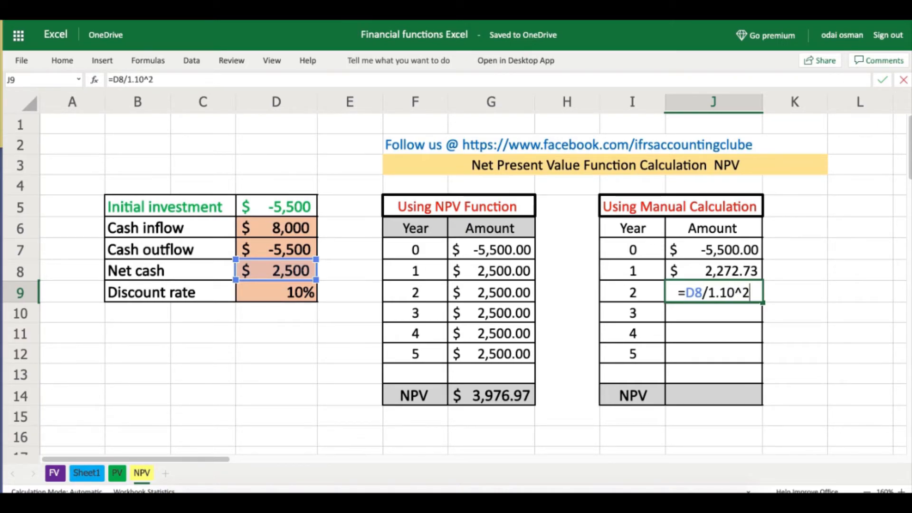
key("Return")
Discount the year 3 net cash in J10 with the formula =D8/1.10^3
type("=")
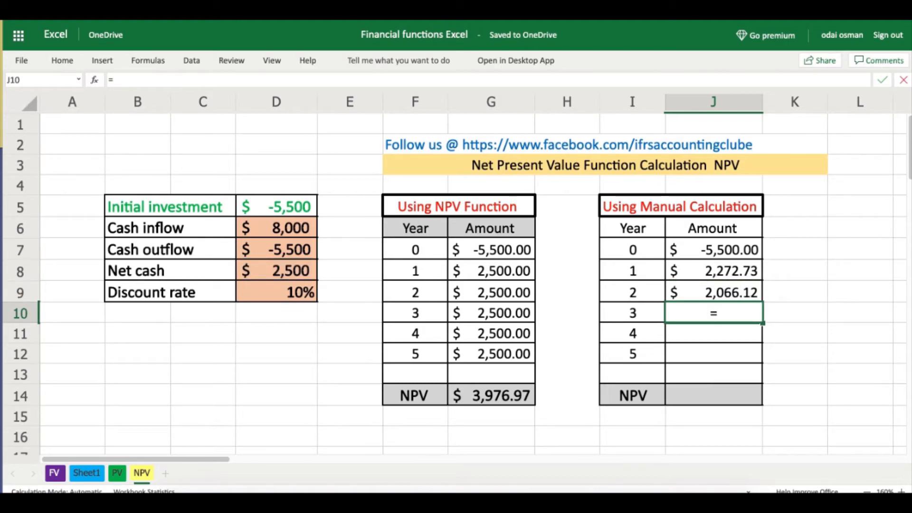
left_click(286, 270)
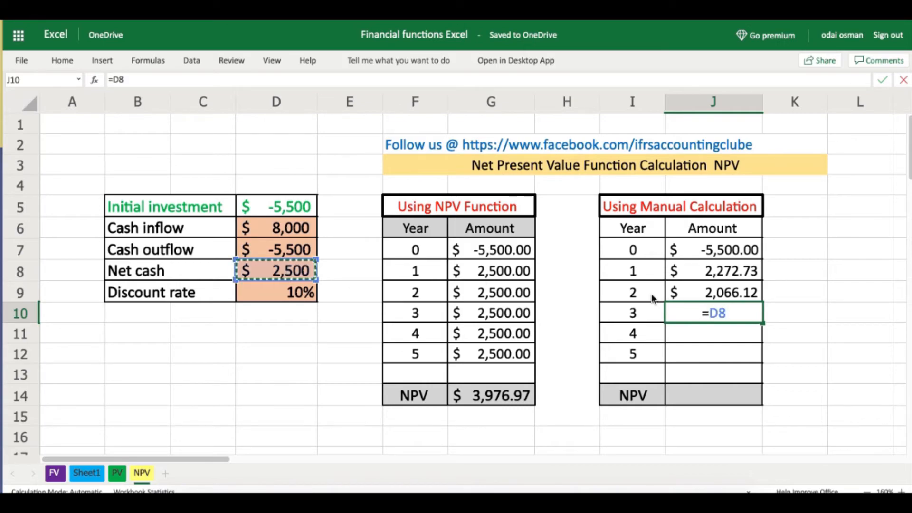
type("/1")
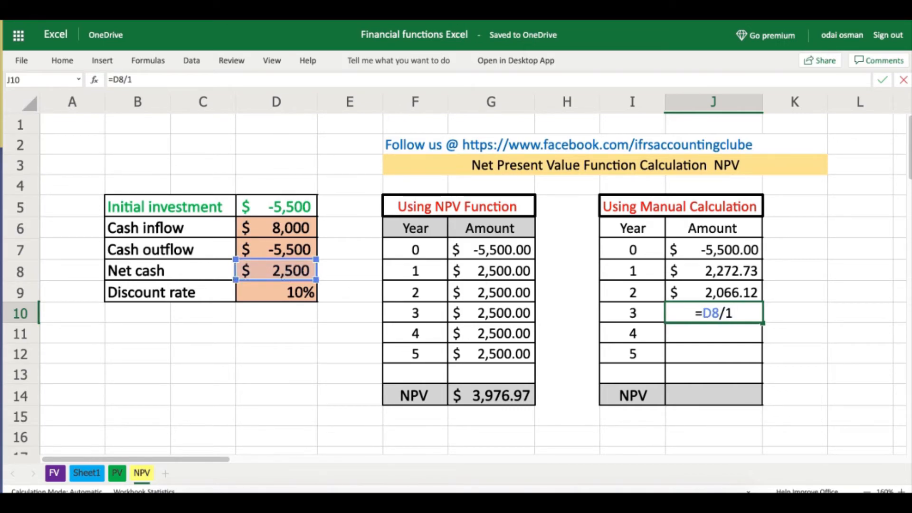
type(".1")
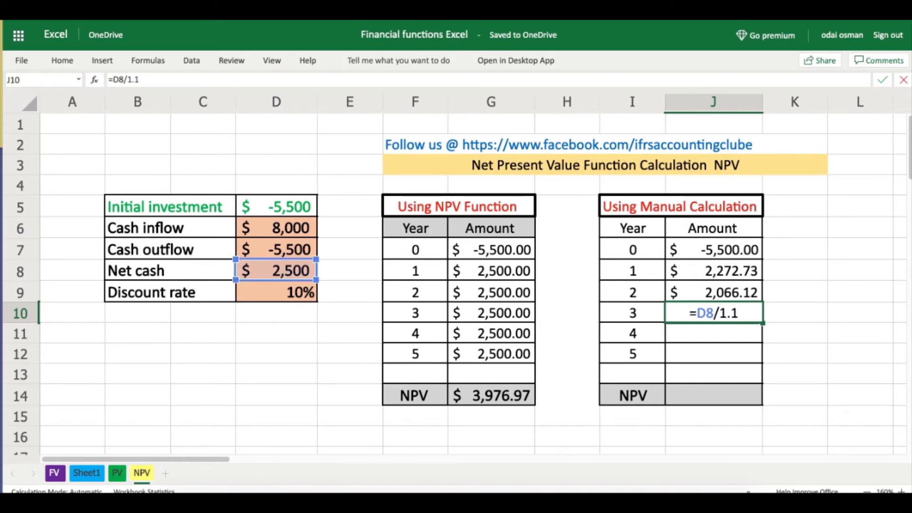
type("0^")
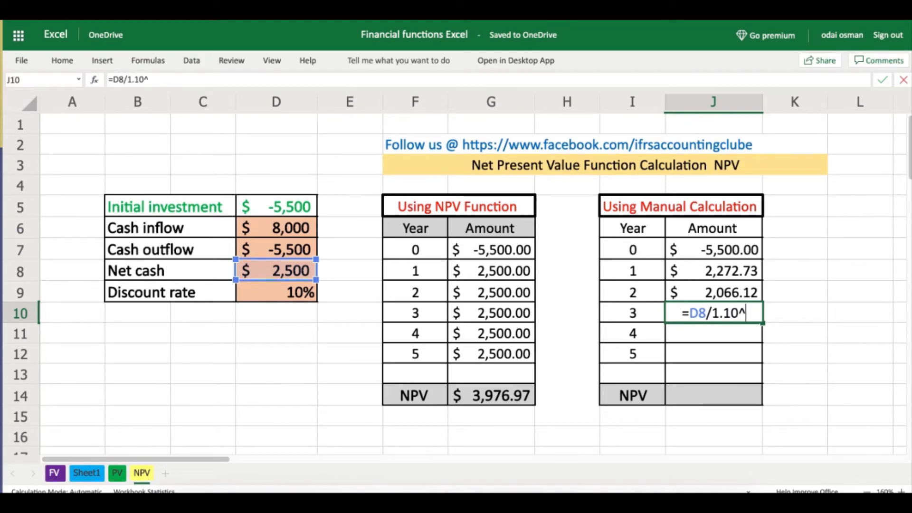
type("3")
key("Return")
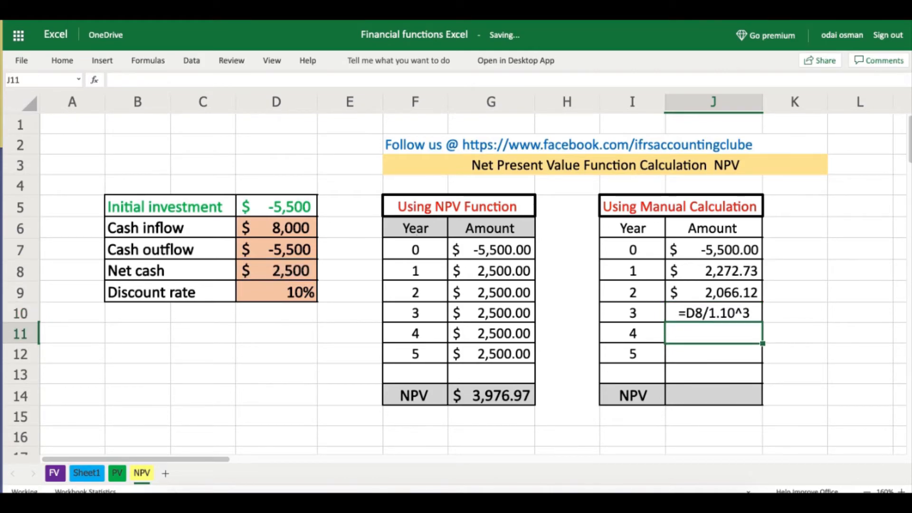
Discount the year 4 net cash in J11 with the formula =D8/1.10^4
type("=")
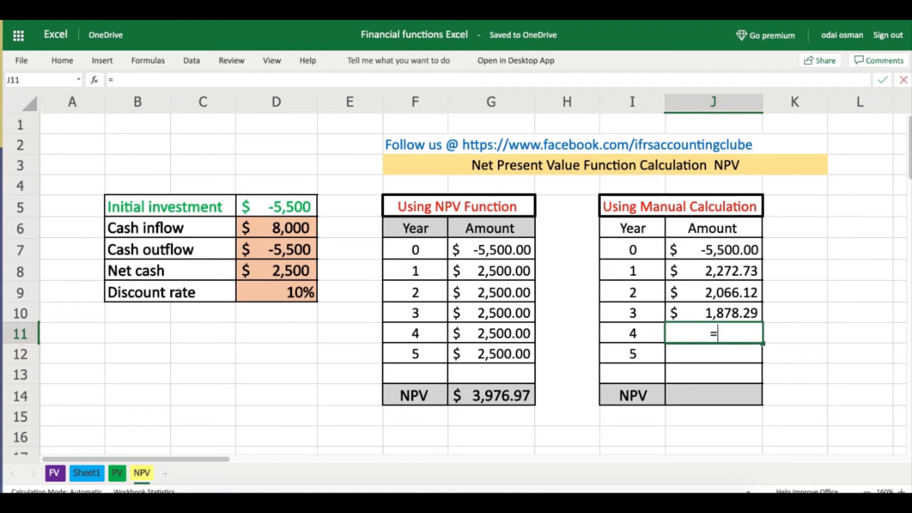
left_click(280, 272)
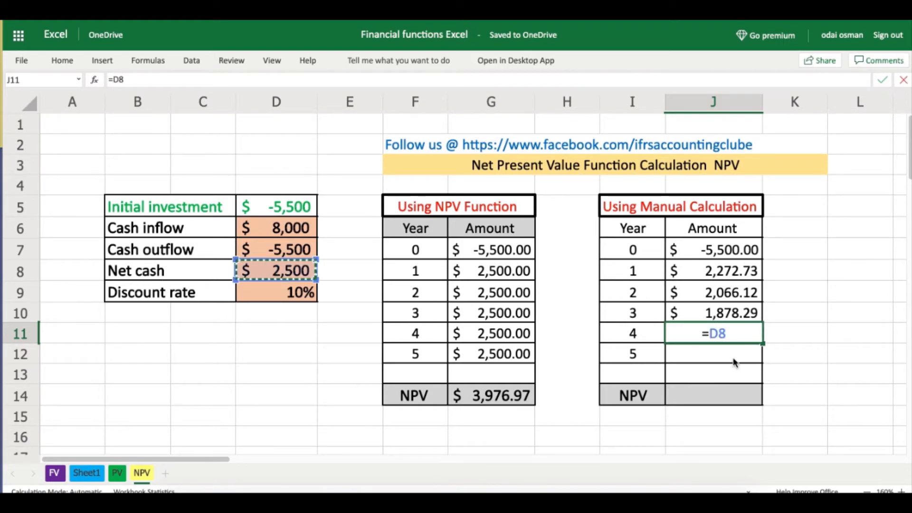
type("/")
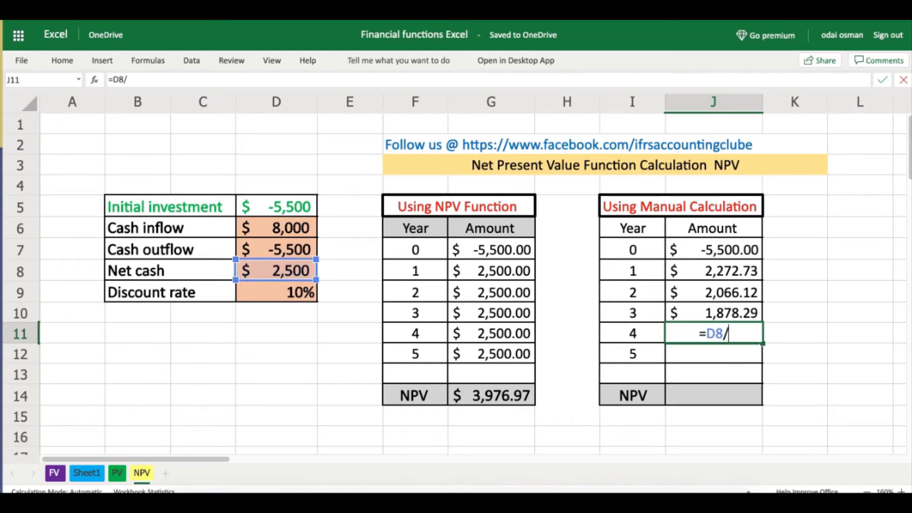
type("1.10")
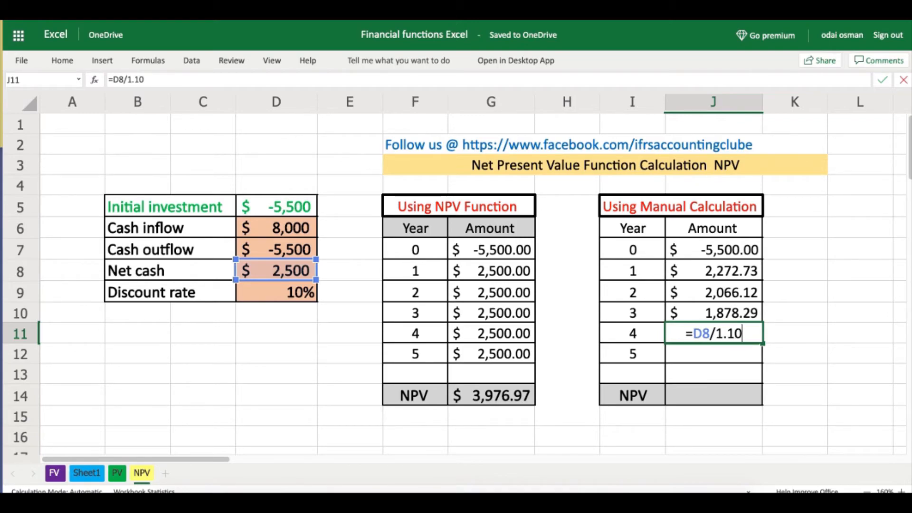
type("^4")
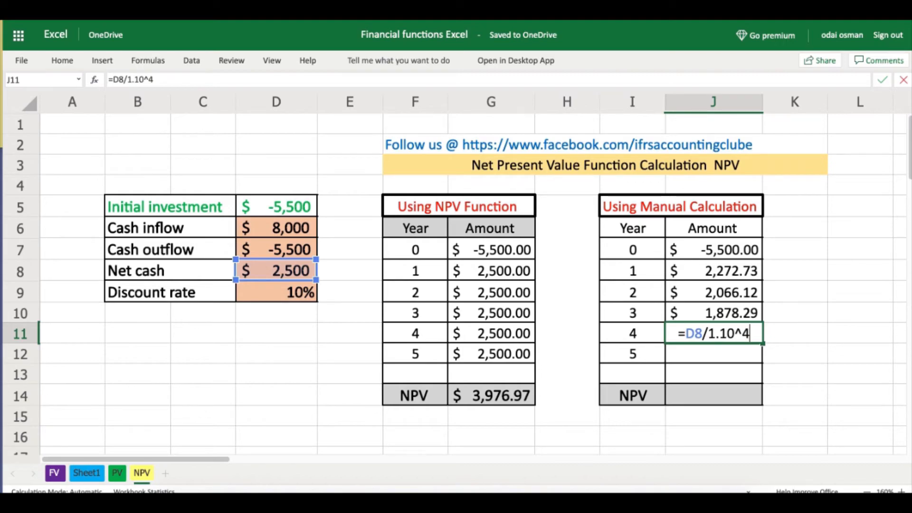
key("Return")
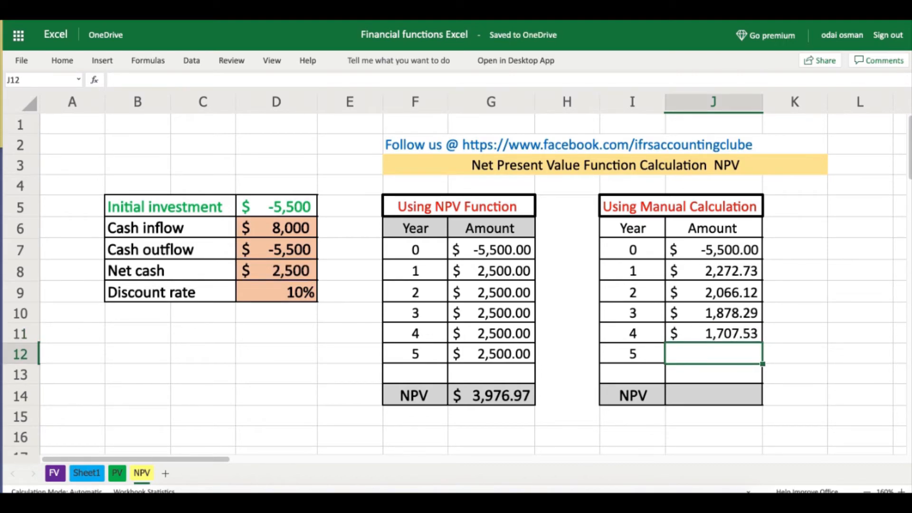
Discount the year 5 net cash in J12 with the formula =D8/1.10^5
type("=")
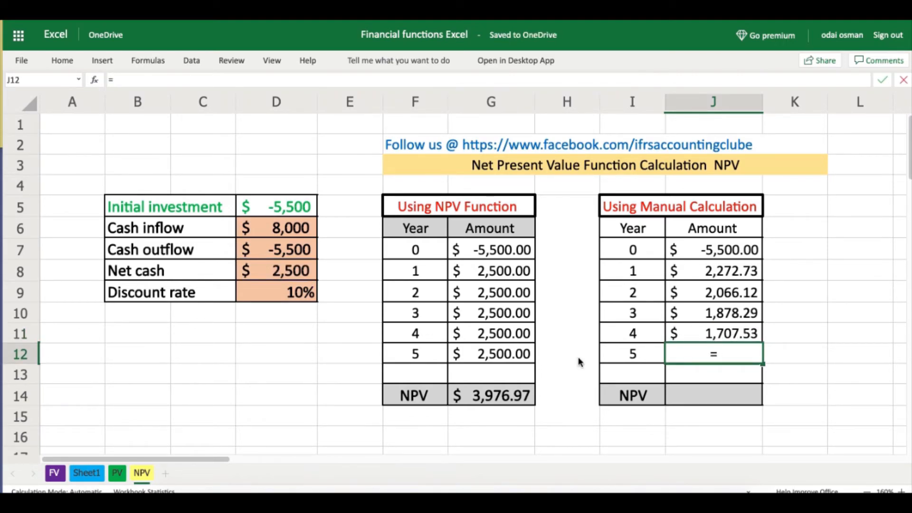
left_click(304, 274)
type("/1.10^")
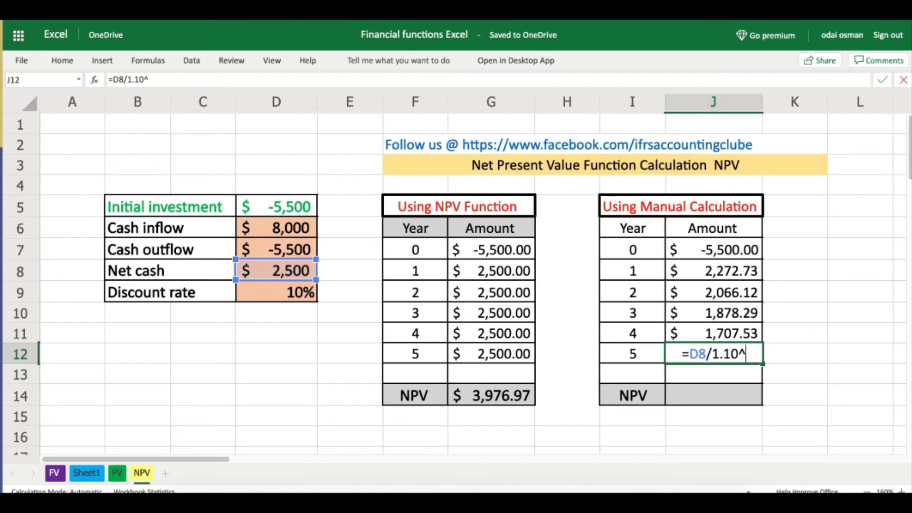
type("5")
key("Return")
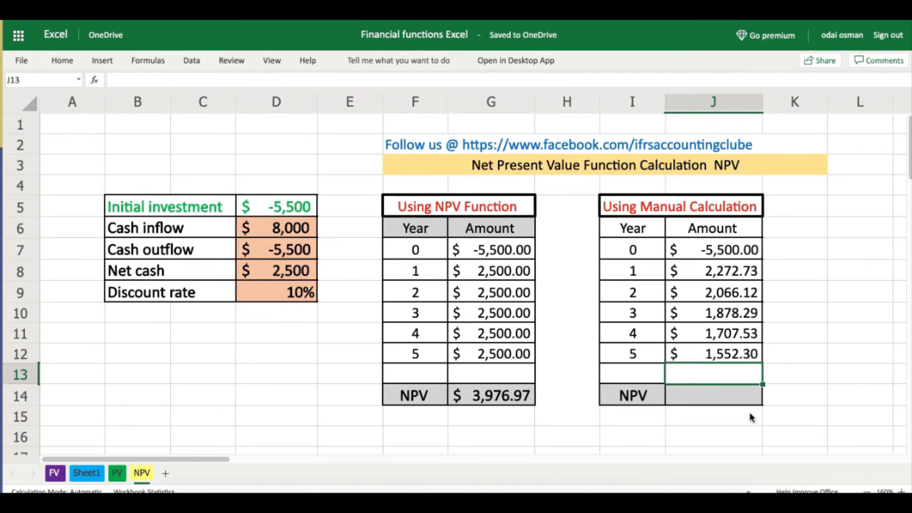
Total only the discounted amounts of years 1 to 5 in J14 with the formula =SUM(J8:J12)
left_click(818, 425)
left_click(715, 399)
type("=su")
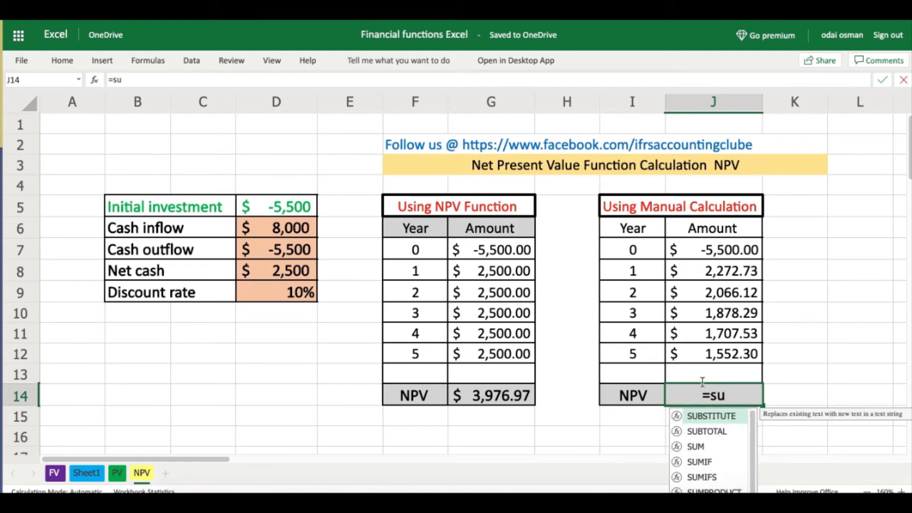
double_click(691, 447)
left_click_drag(703, 273, 696, 357)
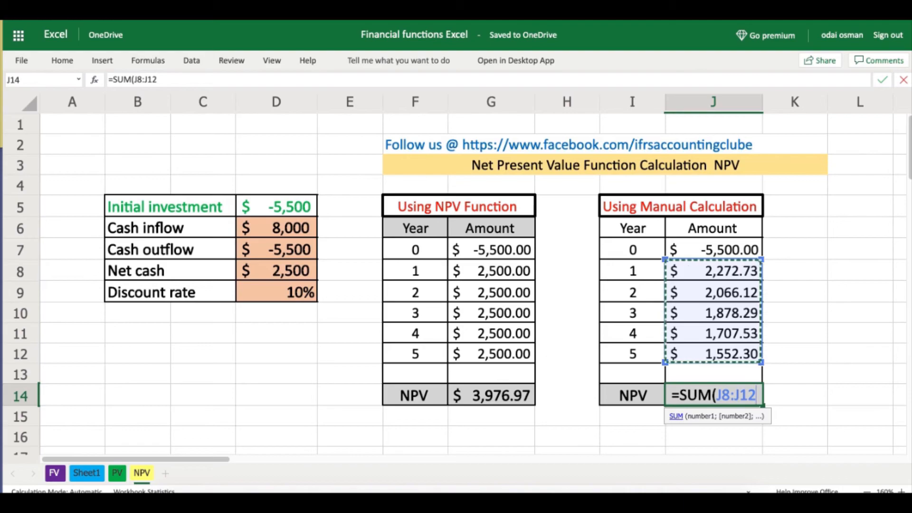
key("Return")
left_click(832, 415)
Calculate the manual NPV in J14 with =SUM(J8:J12)+J7, including the year 0 investment
left_click(733, 395)
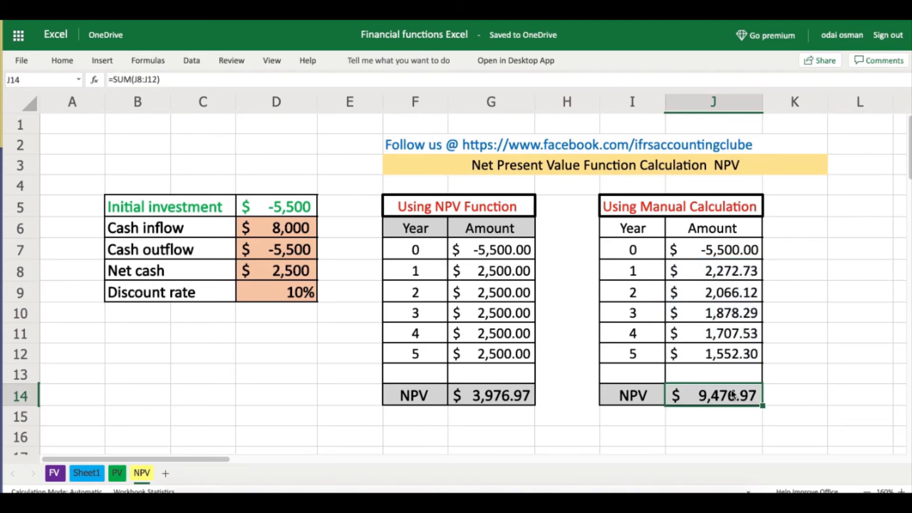
type("=su")
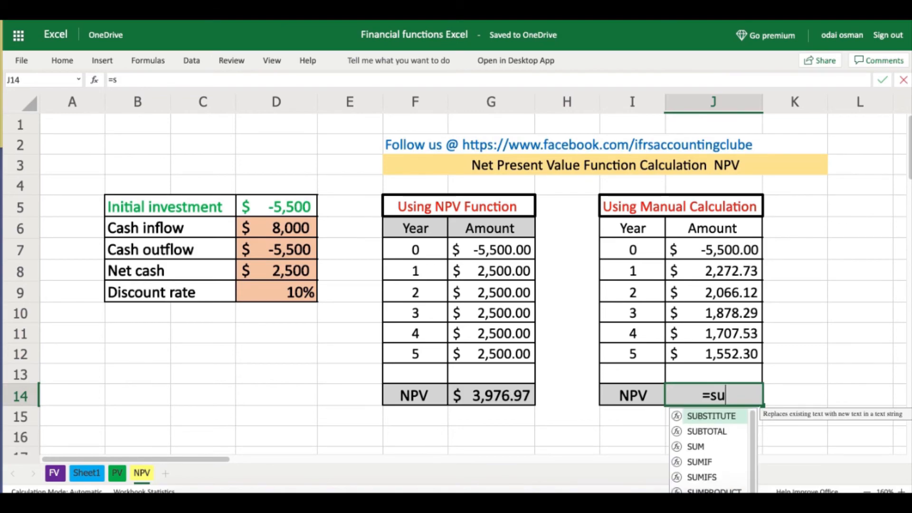
double_click(699, 446)
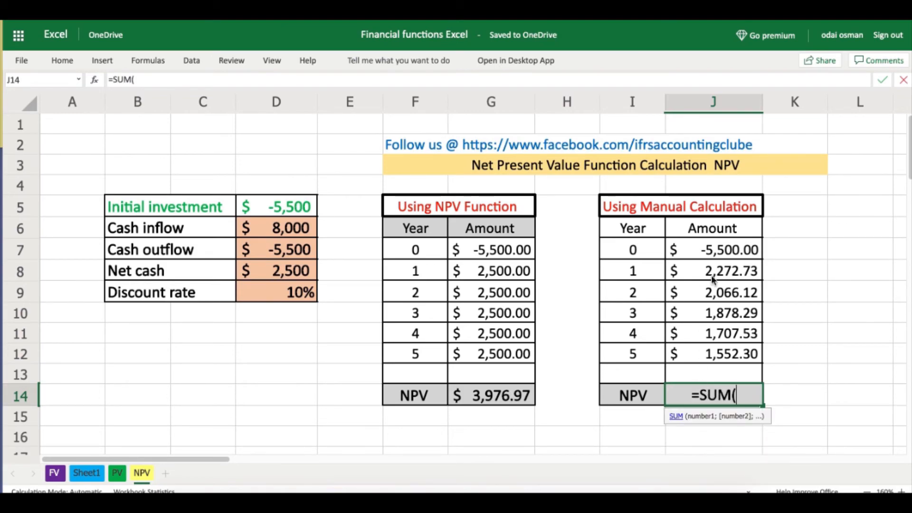
left_click_drag(709, 273, 699, 346)
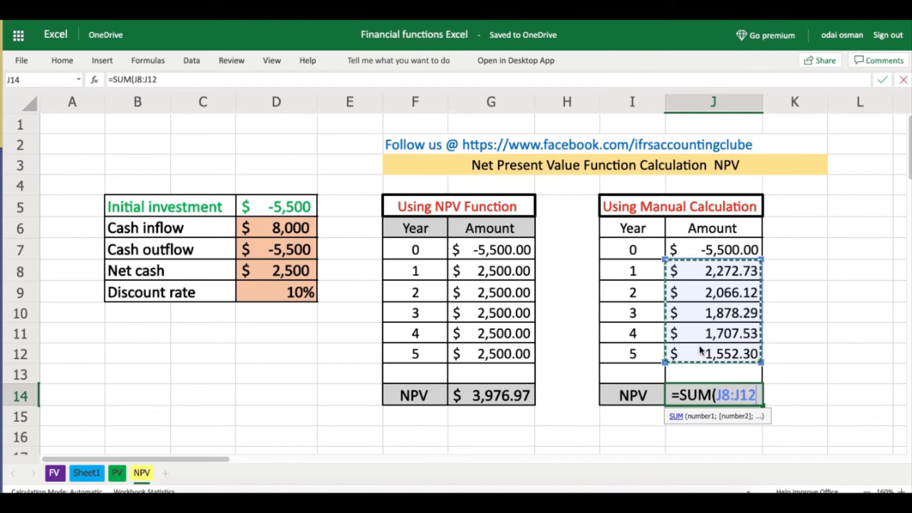
type(")+")
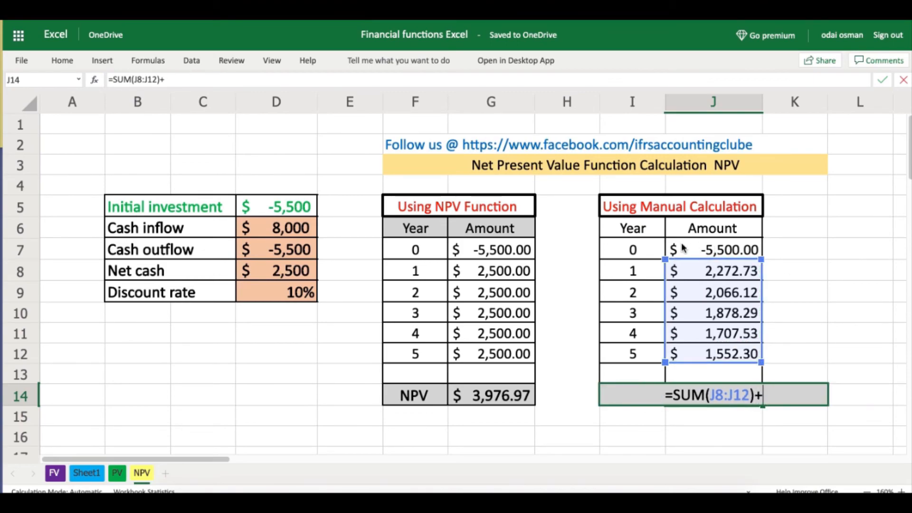
left_click(726, 250)
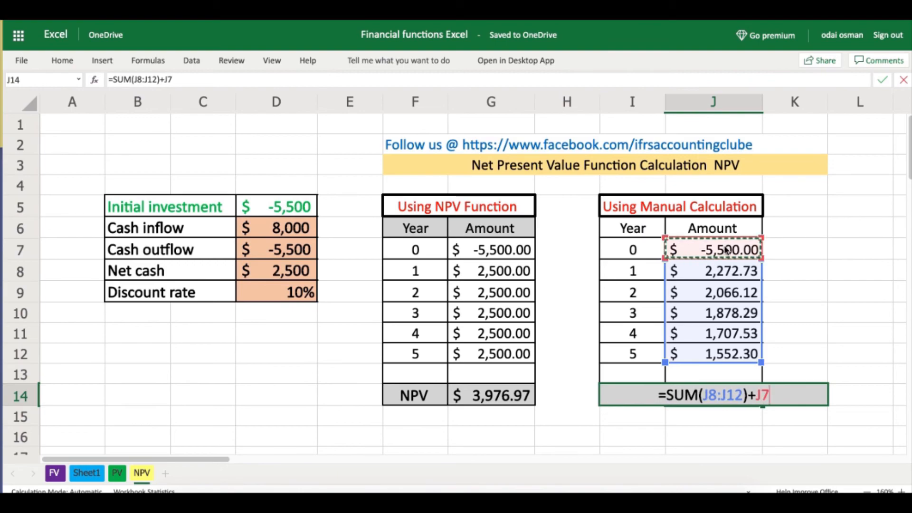
key("Return")
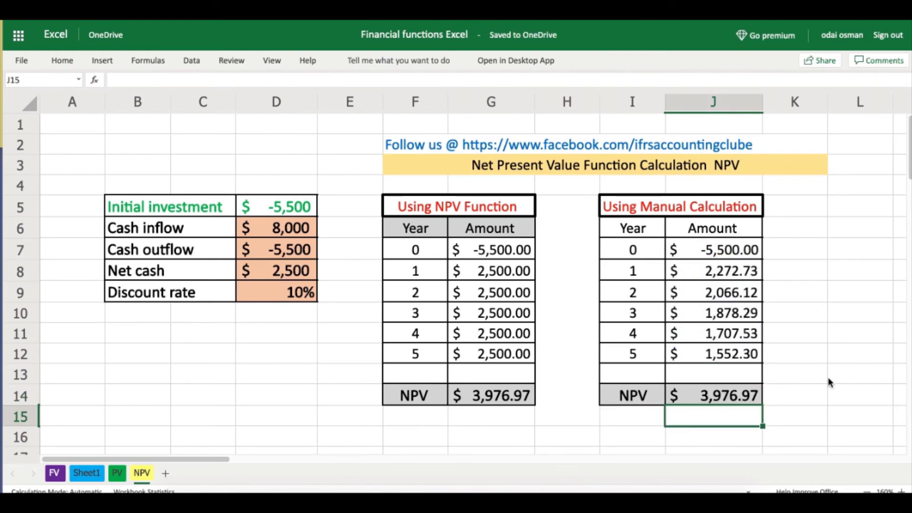
Compare the function-based NPV with the manual NPV in K14 using the formula =G14=J14
left_click(796, 401)
type("=")
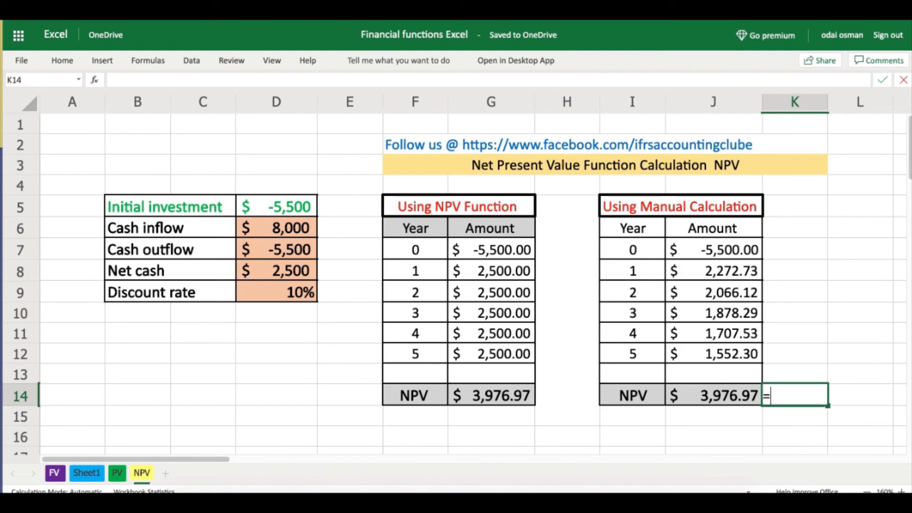
left_click(490, 401)
type("=")
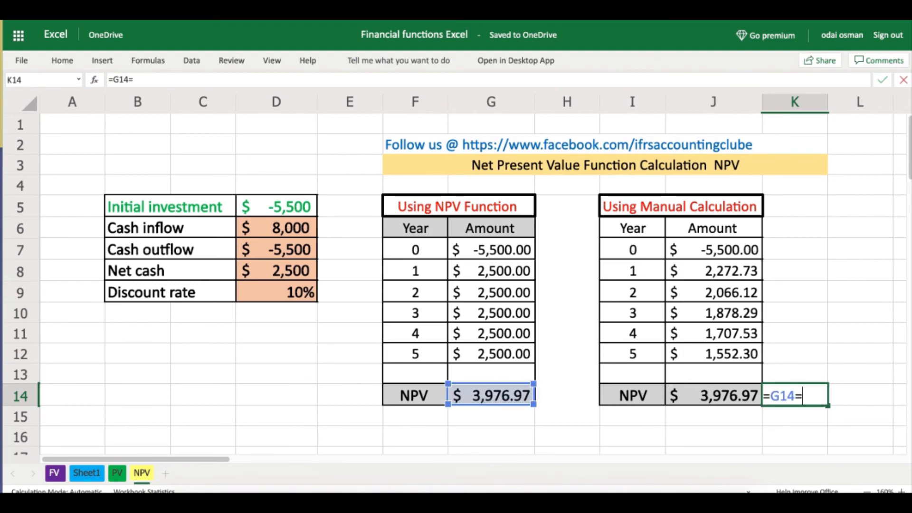
left_click(674, 397)
key("Return")
left_click(871, 404)
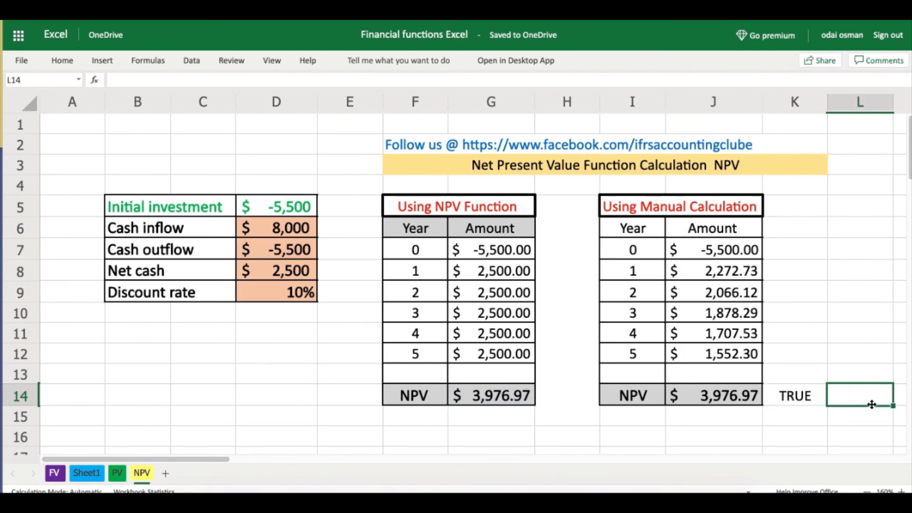